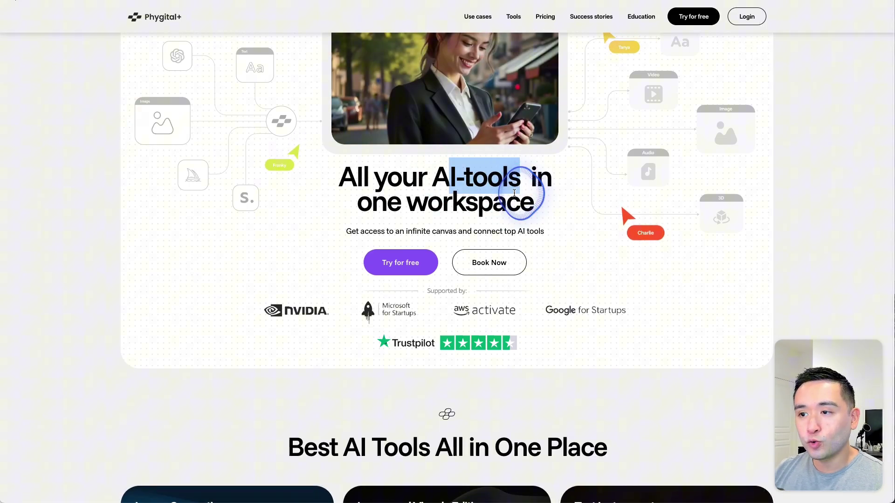
# Scroll through the homepage's AI tool cards, then bring up the PLUS DAY deals note
pyautogui.click(513, 191)
pyautogui.scroll(-4, 508, 189)
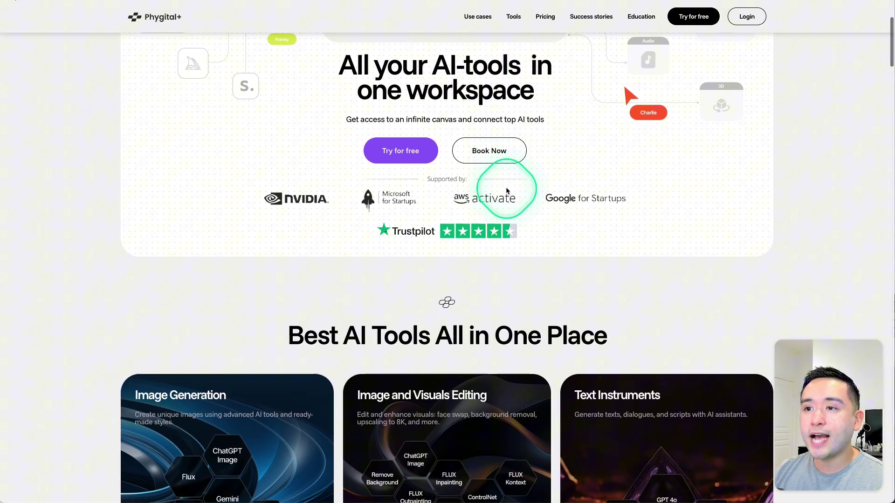
pyautogui.scroll(-3, 507, 190)
pyautogui.scroll(-1, 509, 189)
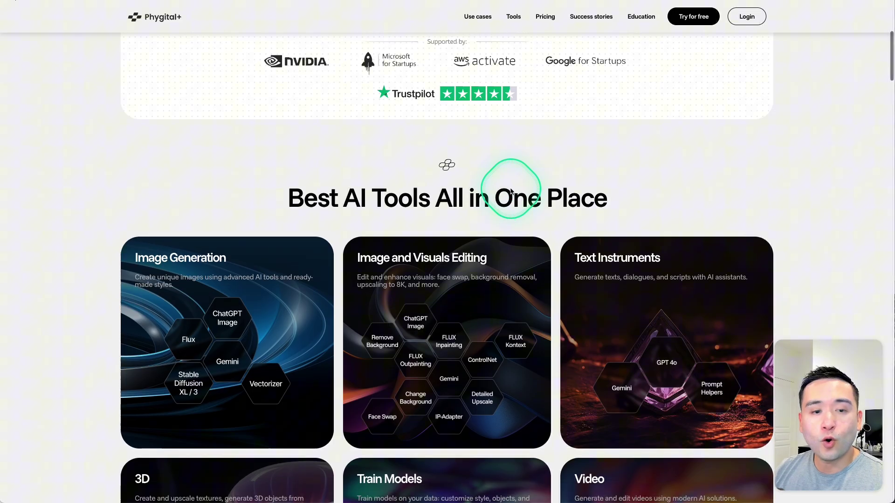
pyautogui.scroll(-5, 511, 191)
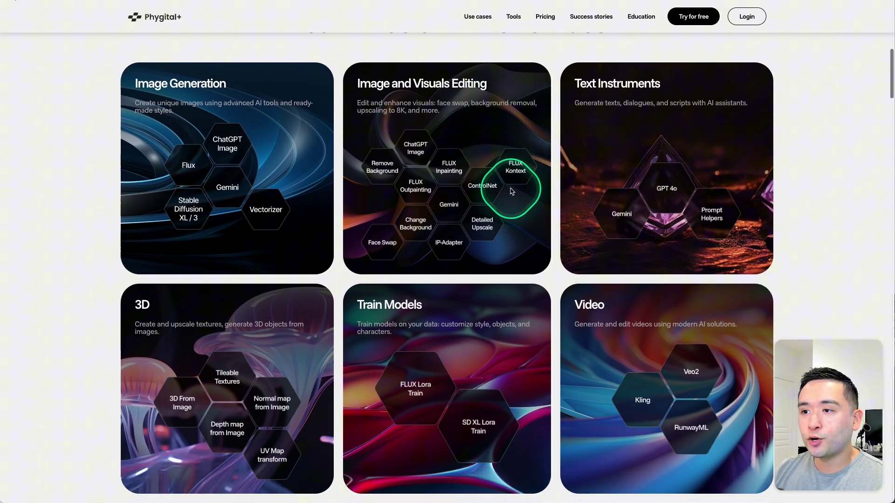
pyautogui.scroll(-2, 512, 191)
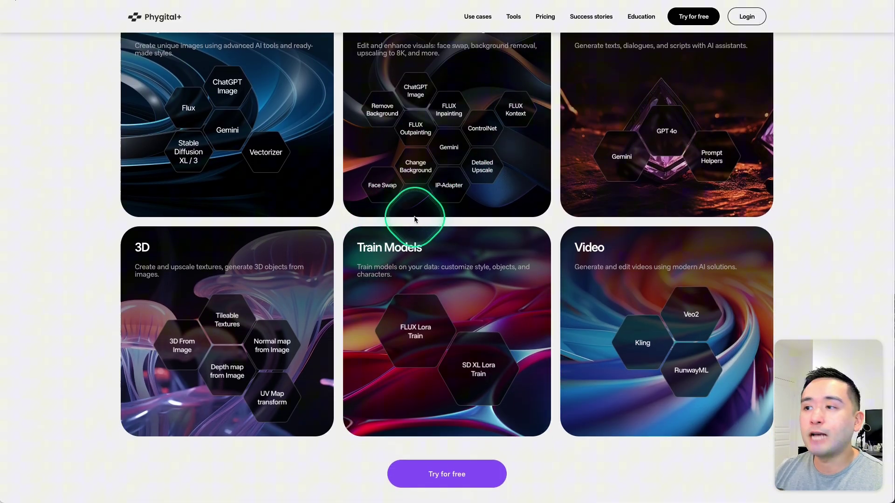
pyautogui.scroll(-4, 414, 219)
pyautogui.scroll(-3, 317, 218)
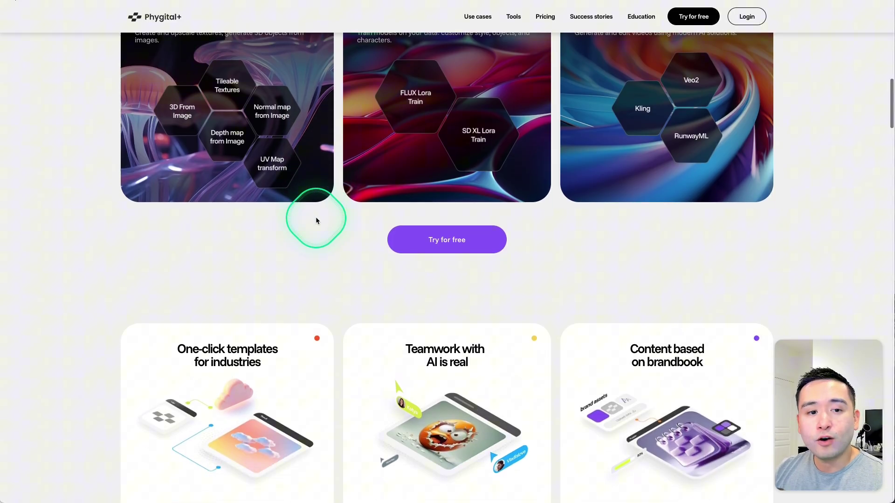
pyautogui.scroll(-6, 315, 217)
pyautogui.press('super+Tab')
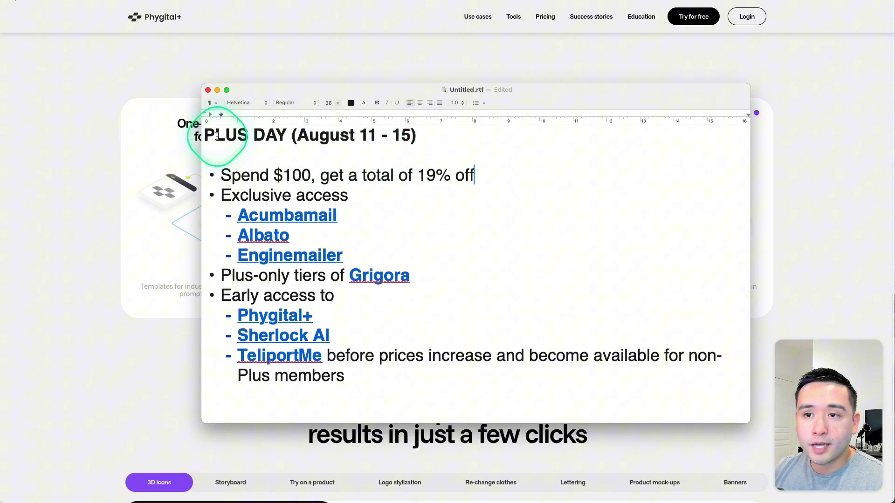
pyautogui.moveTo(214, 135); pyautogui.dragTo(300, 136)
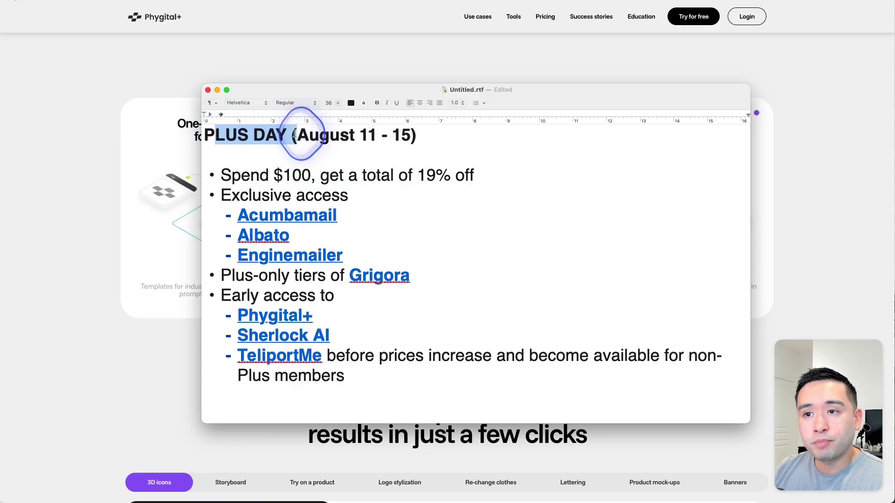
pyautogui.doubleClick(363, 135)
pyautogui.click(394, 135)
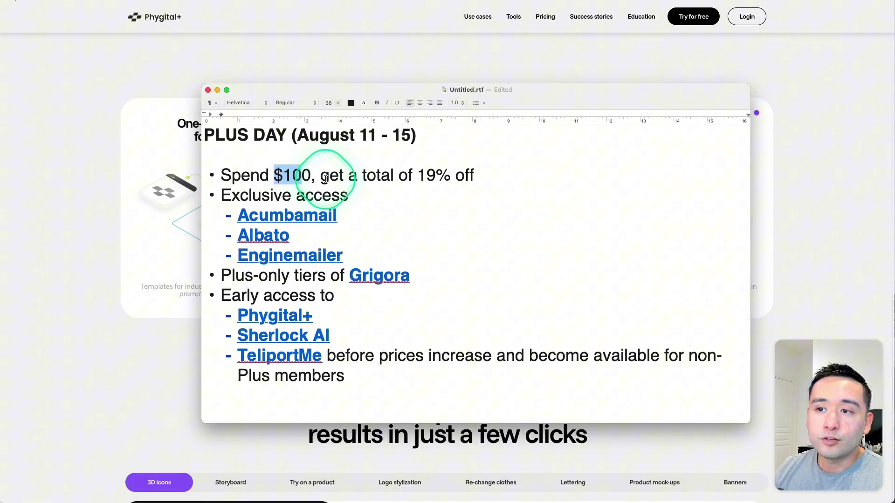
pyautogui.moveTo(325, 179); pyautogui.dragTo(471, 179)
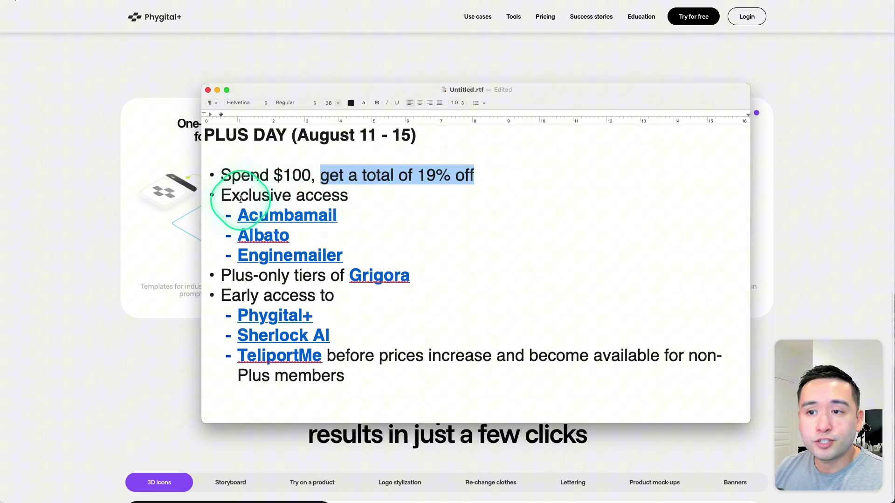
pyautogui.moveTo(232, 197); pyautogui.dragTo(366, 194)
pyautogui.click(370, 197)
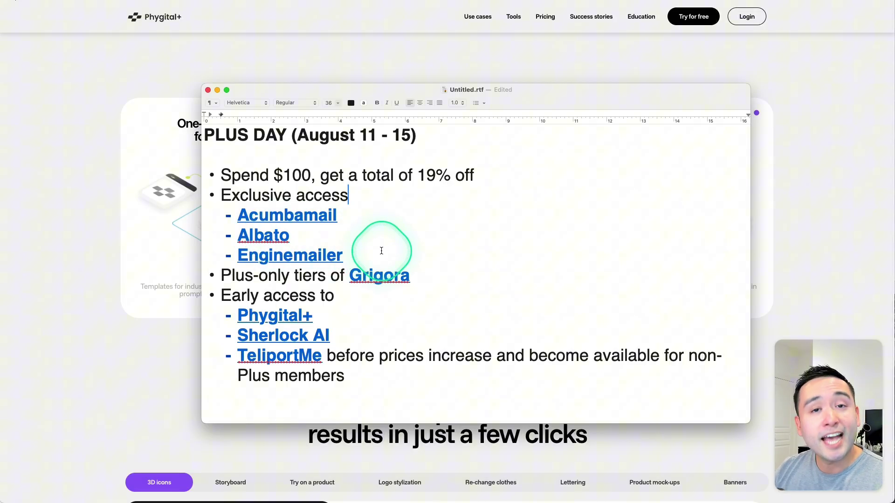
pyautogui.moveTo(232, 278); pyautogui.dragTo(315, 277)
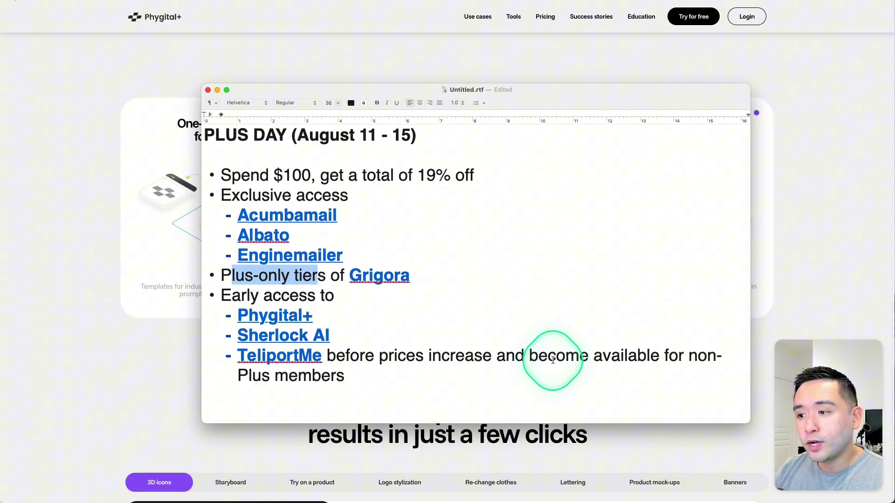
pyautogui.moveTo(524, 356); pyautogui.dragTo(707, 356)
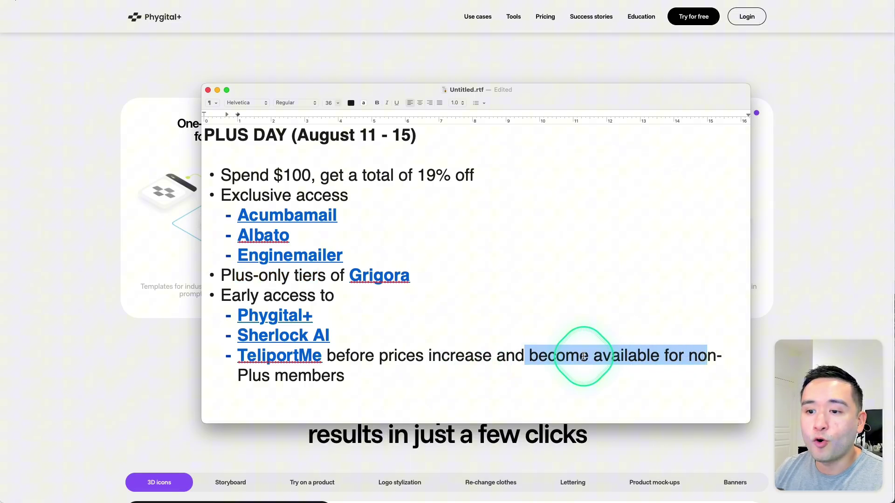
pyautogui.click(384, 373)
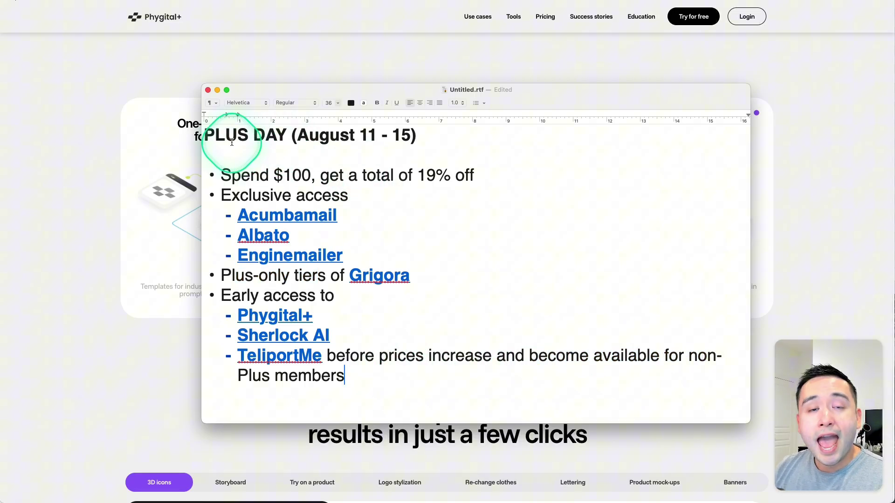
pyautogui.tripleClick(300, 136)
pyautogui.click(319, 148)
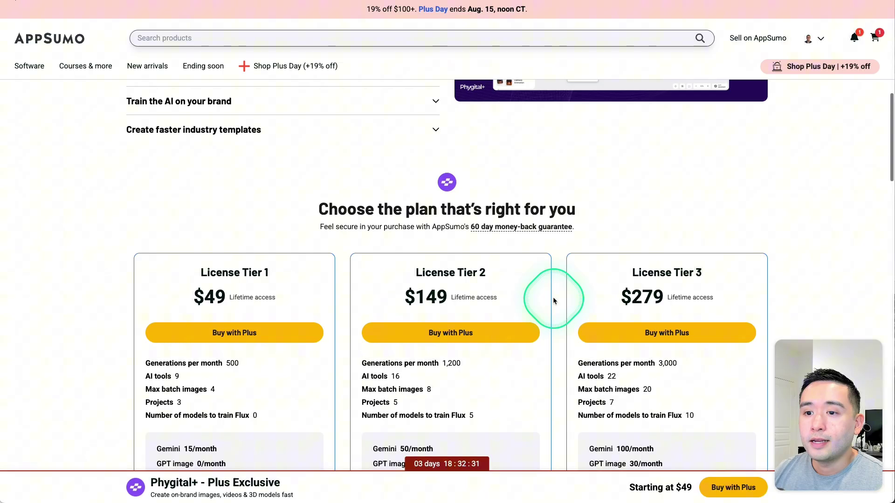
# Scroll through the AppSumo pricing section, comparing the three Phygital+ license tiers
pyautogui.scroll(-3, 554, 300)
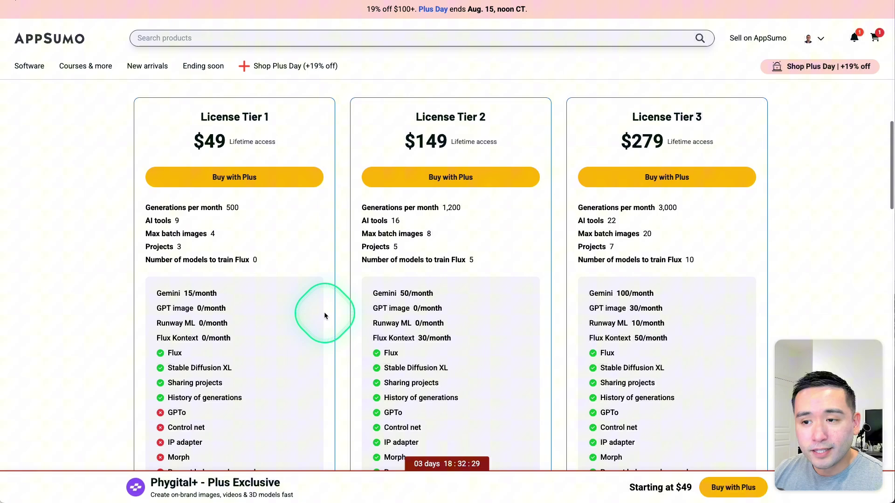
pyautogui.scroll(-1, 325, 316)
pyautogui.moveTo(161, 242); pyautogui.dragTo(237, 304)
pyautogui.scroll(-2, 240, 303)
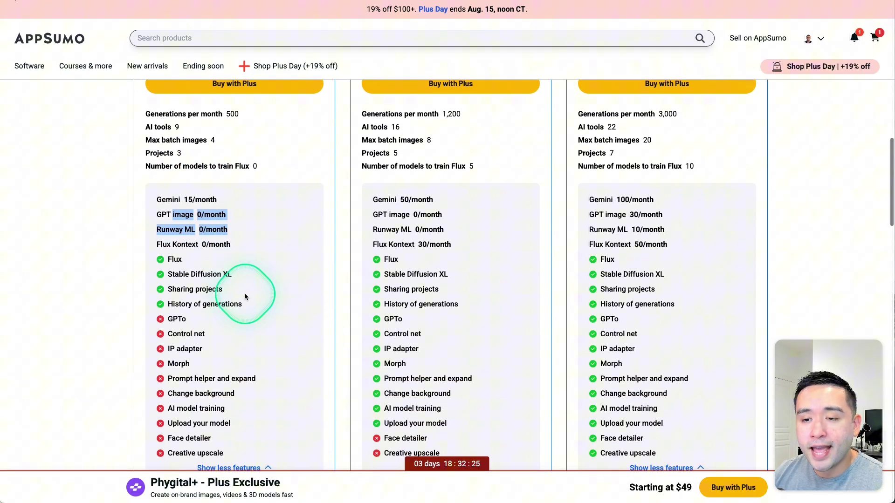
pyautogui.scroll(-2, 246, 297)
pyautogui.moveTo(166, 274); pyautogui.dragTo(223, 334)
pyautogui.scroll(2, 253, 360)
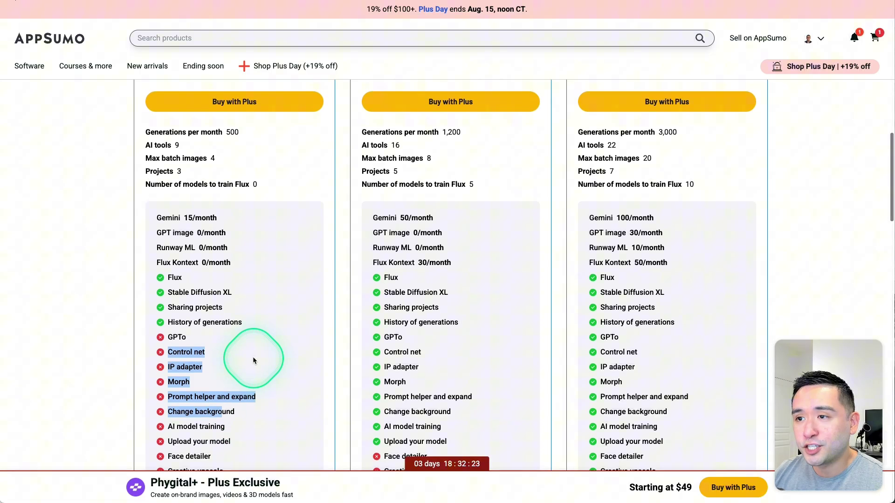
pyautogui.scroll(2, 254, 359)
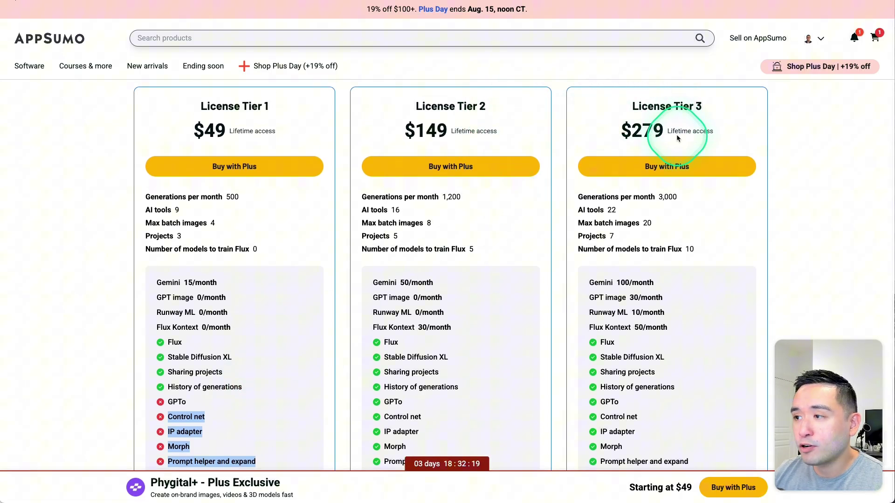
pyautogui.scroll(-3, 677, 136)
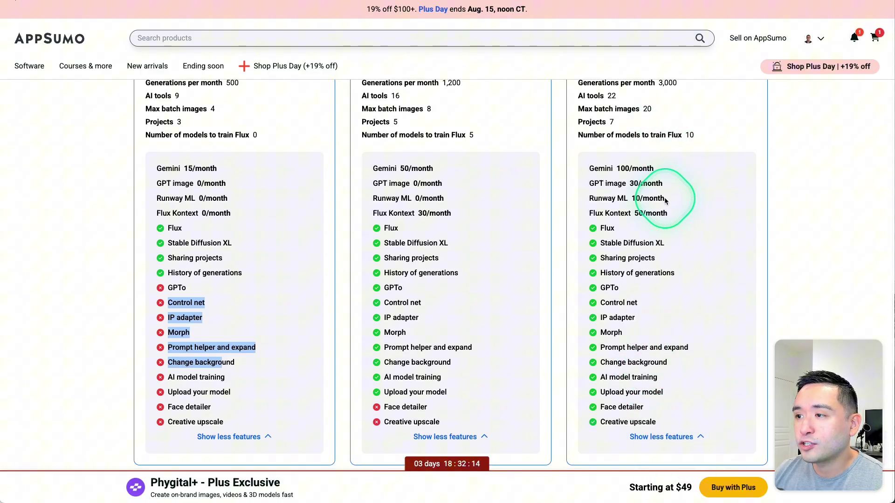
pyautogui.scroll(1, 652, 154)
# Highlight License Tier 3's AI tools count and its full feature list
pyautogui.moveTo(606, 116); pyautogui.dragTo(645, 123)
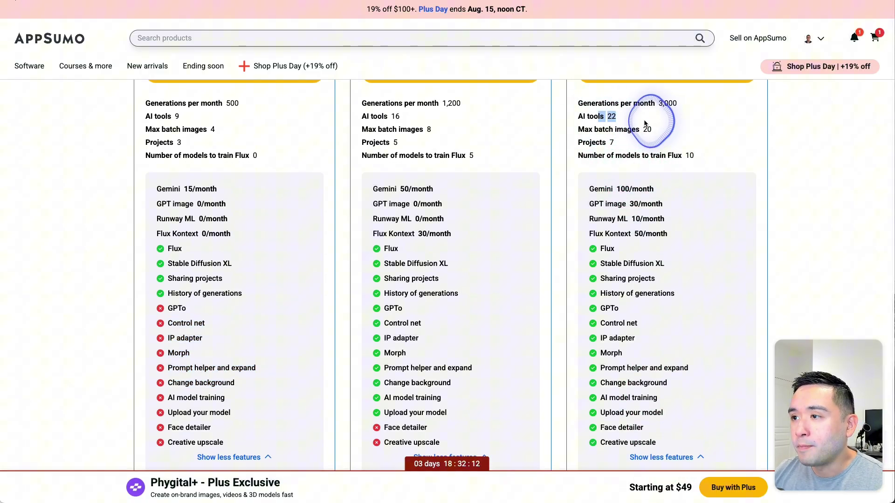
pyautogui.click(607, 119)
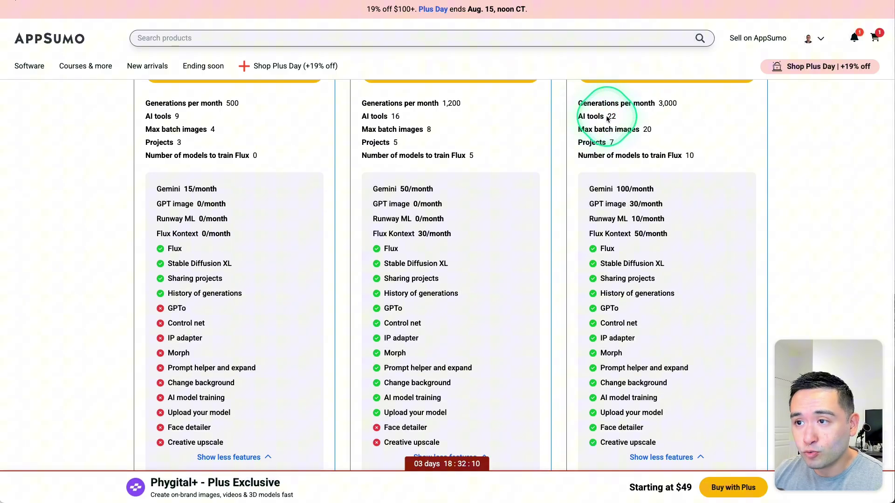
pyautogui.moveTo(610, 234); pyautogui.dragTo(662, 442)
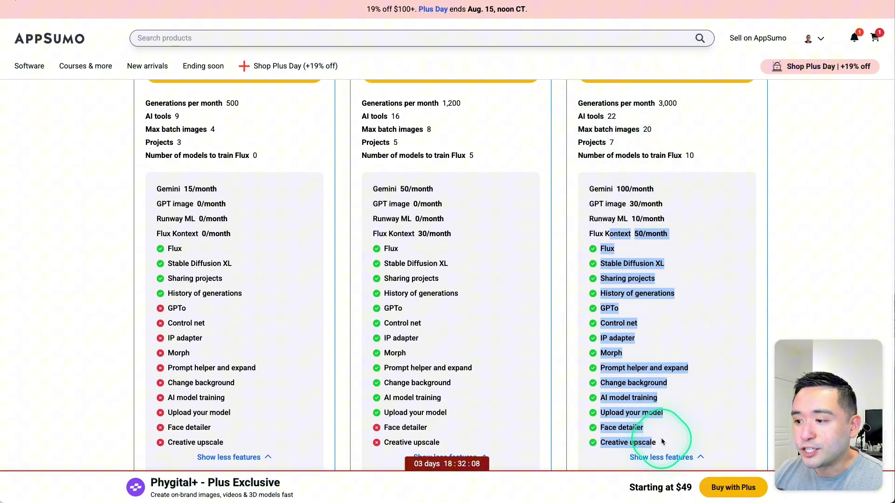
pyautogui.click(662, 442)
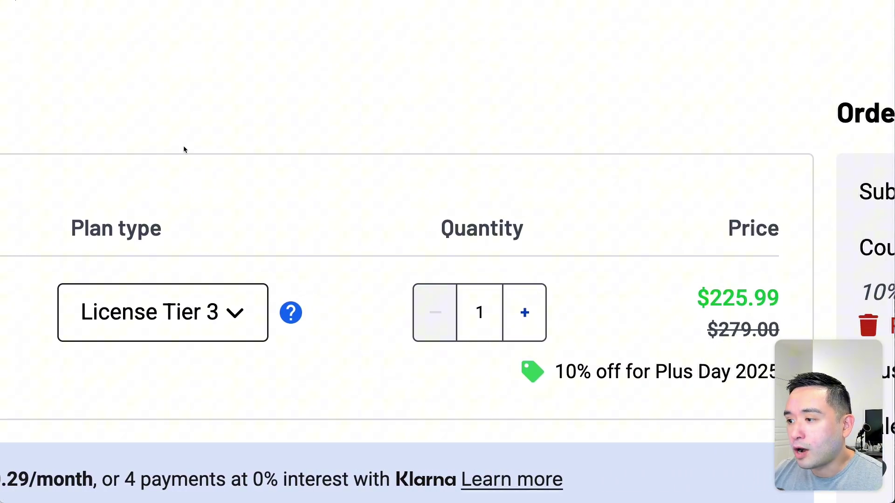
# Compare Tier 3's $225.99 price with the original $279.00, then review Tier 2's Flux training line
pyautogui.click(184, 149)
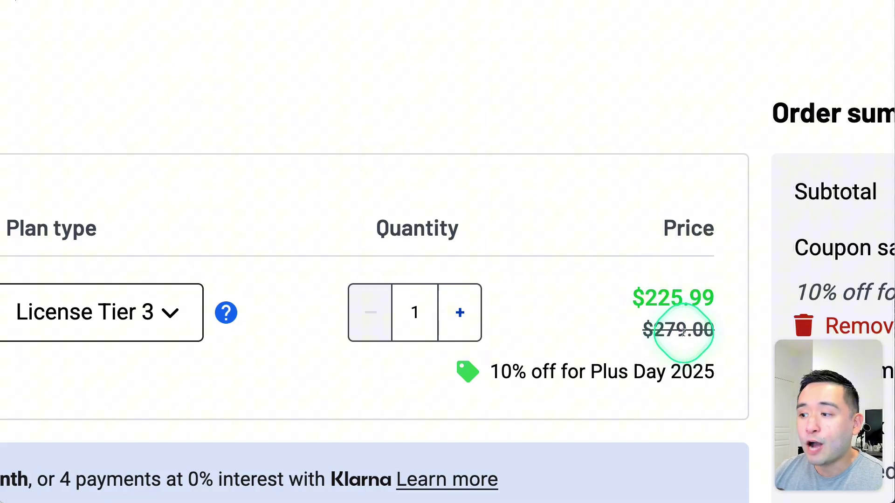
pyautogui.moveTo(687, 329); pyautogui.dragTo(635, 316)
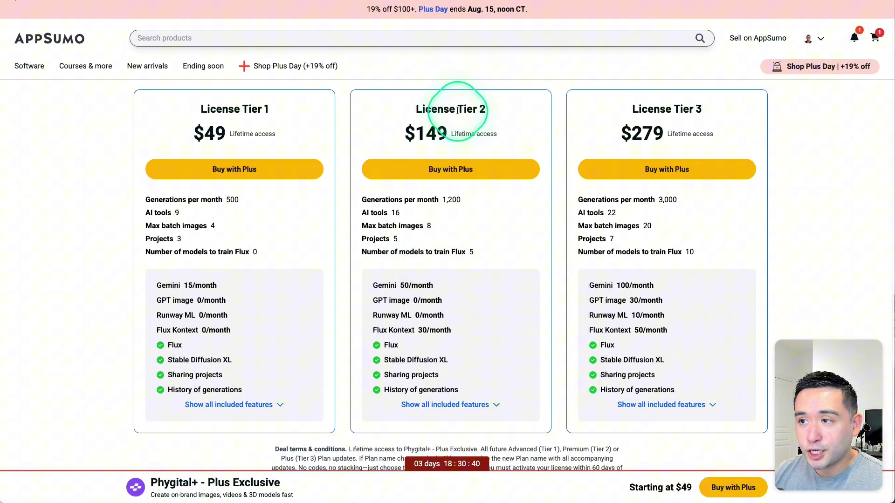
pyautogui.moveTo(458, 110); pyautogui.dragTo(486, 110)
pyautogui.moveTo(399, 251); pyautogui.dragTo(465, 252)
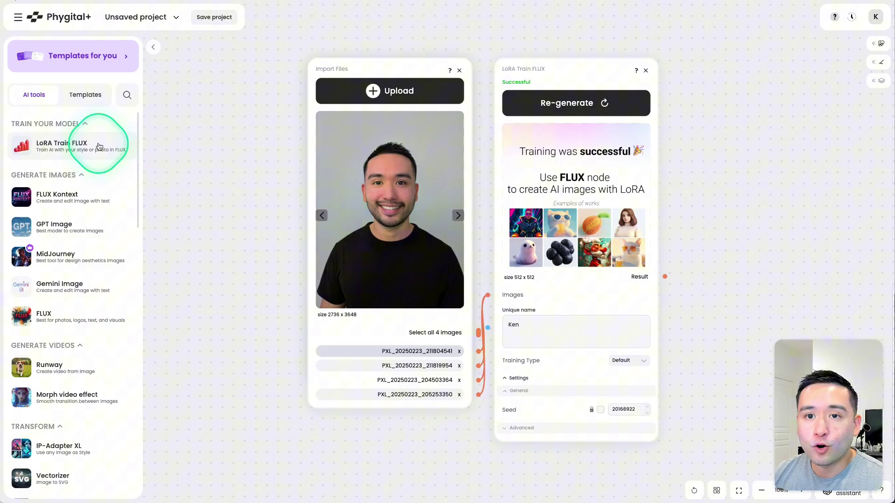
pyautogui.moveTo(399, 300)
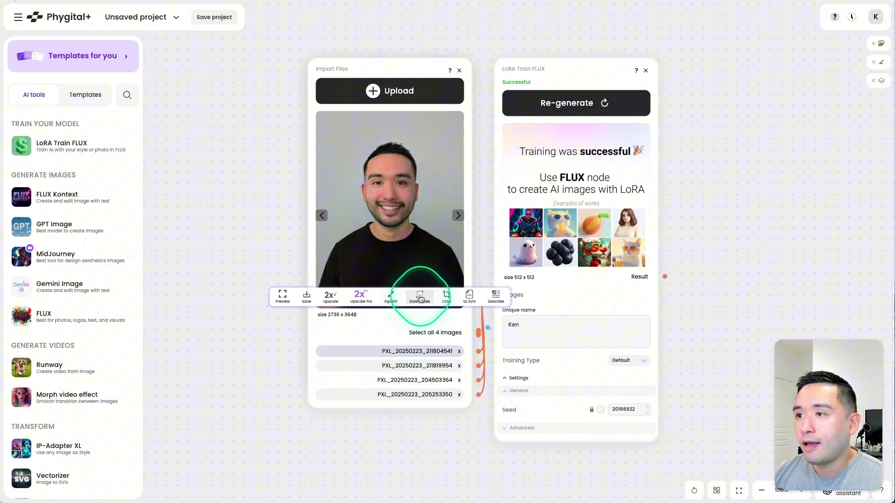
pyautogui.moveTo(592, 177)
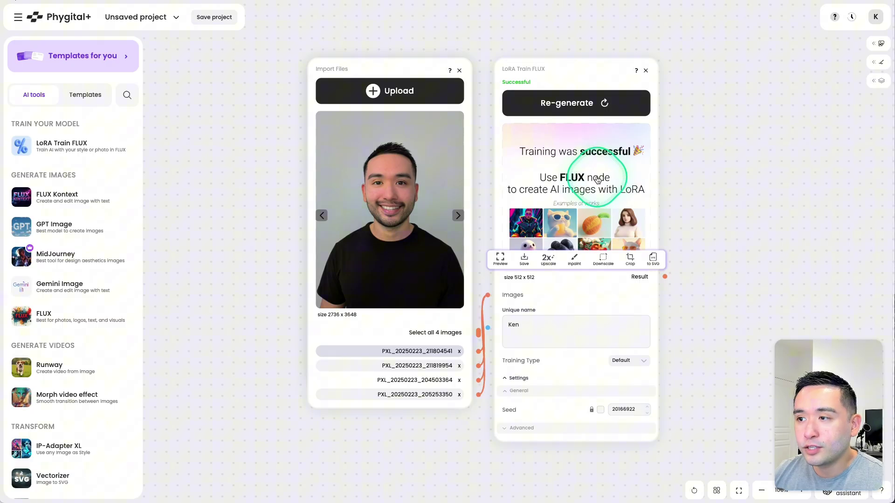
pyautogui.scroll(-3, 643, 187)
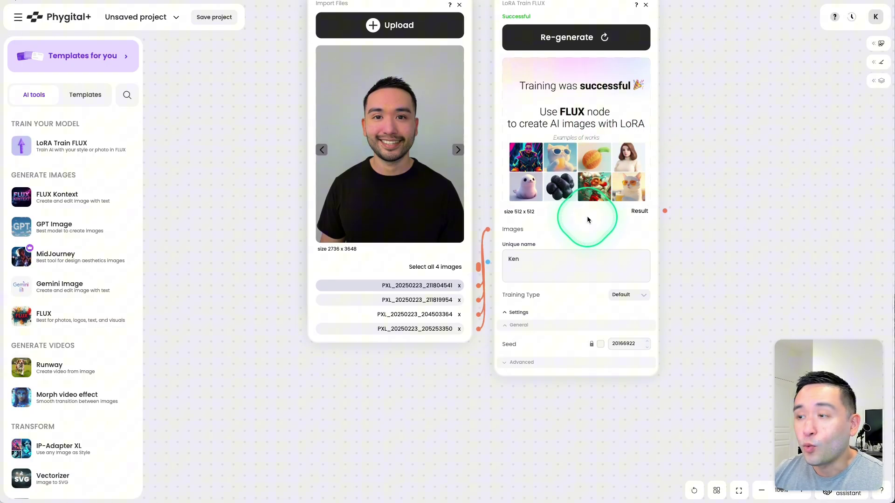
pyautogui.scroll(-10, 584, 200)
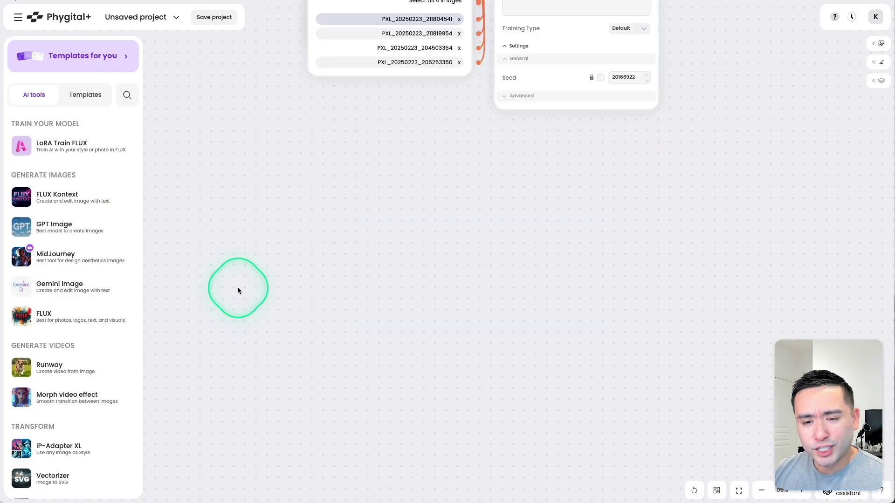
# Add a FLUX node to the canvas and set its My loras modifier to Ken
pyautogui.click(57, 324)
pyautogui.moveTo(486, 116); pyautogui.dragTo(423, 188)
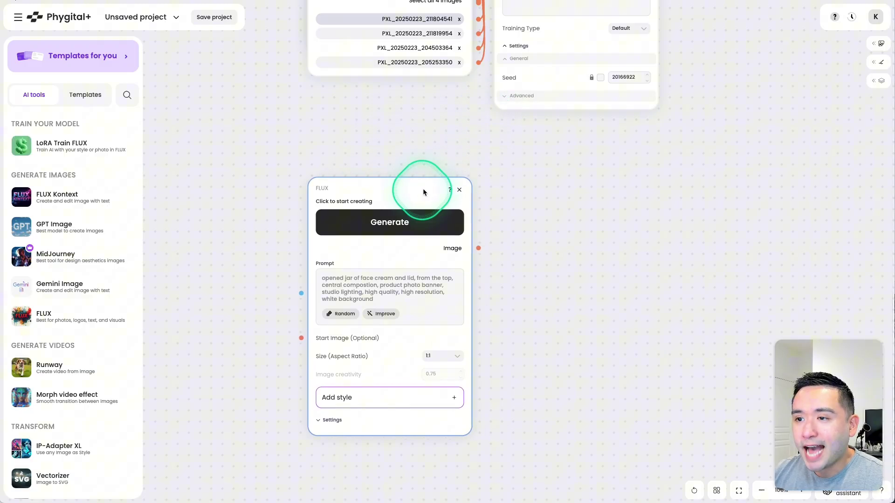
pyautogui.scroll(-1, 397, 291)
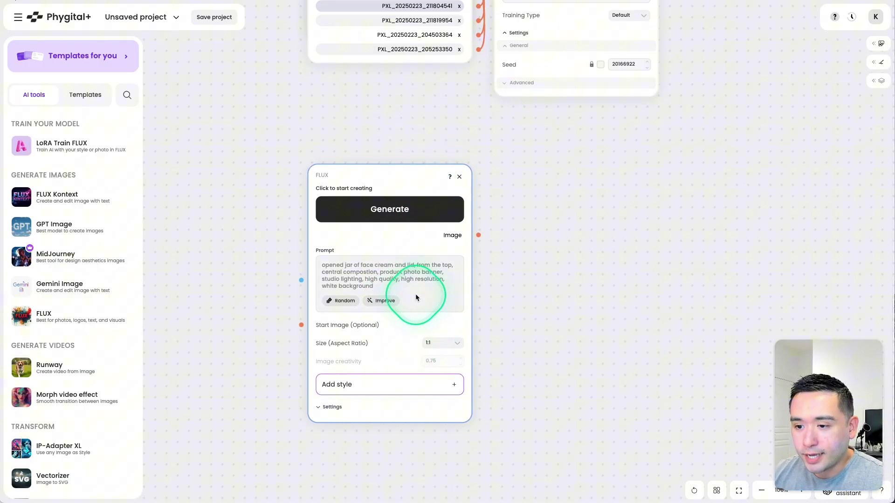
pyautogui.click(329, 407)
pyautogui.scroll(-6, 348, 403)
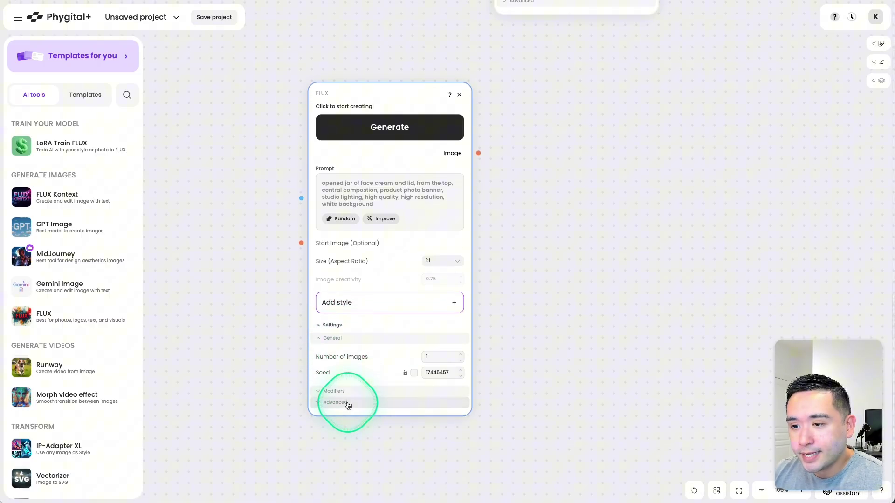
pyautogui.click(349, 391)
pyautogui.scroll(-4, 363, 386)
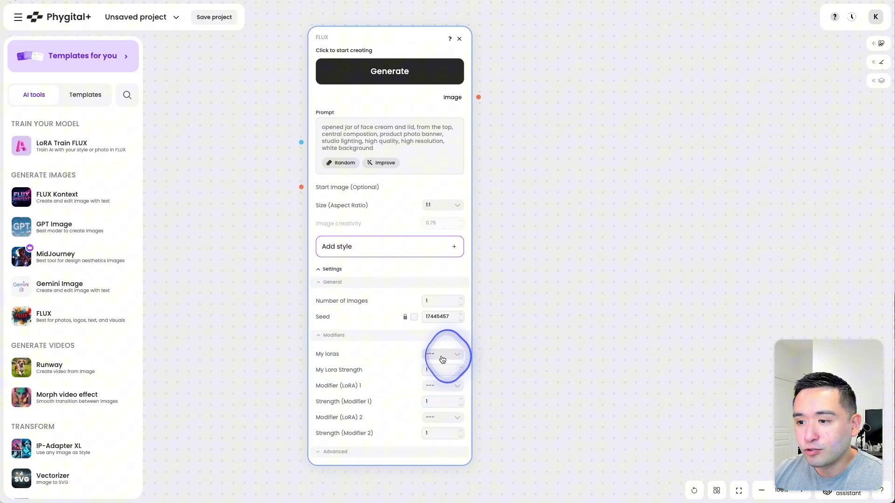
pyautogui.click(443, 357)
pyautogui.click(437, 416)
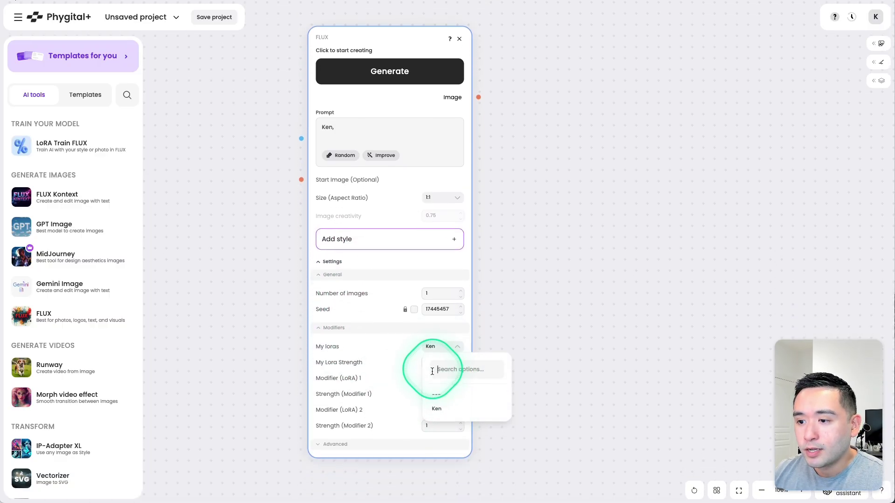
pyautogui.click(411, 334)
# Fill the prompt with a random fantasy concept-art example and replace 'man' with 'Ken'
pyautogui.scroll(6, 382, 311)
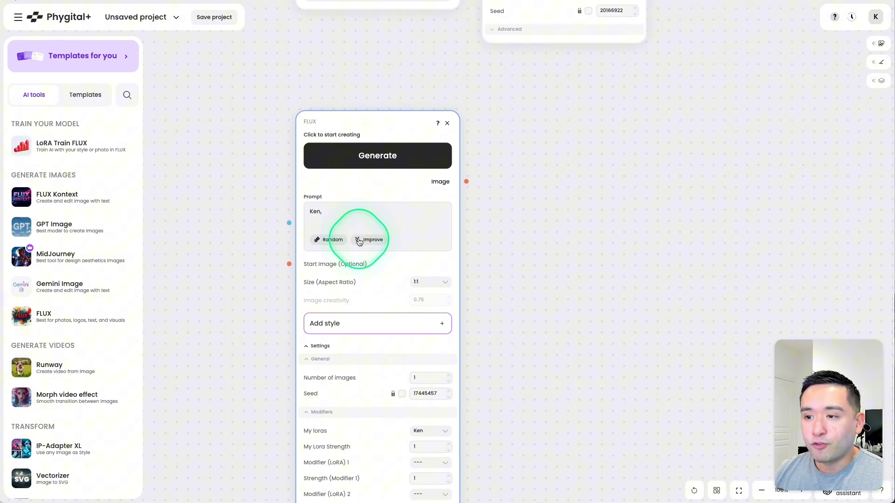
pyautogui.click(334, 240)
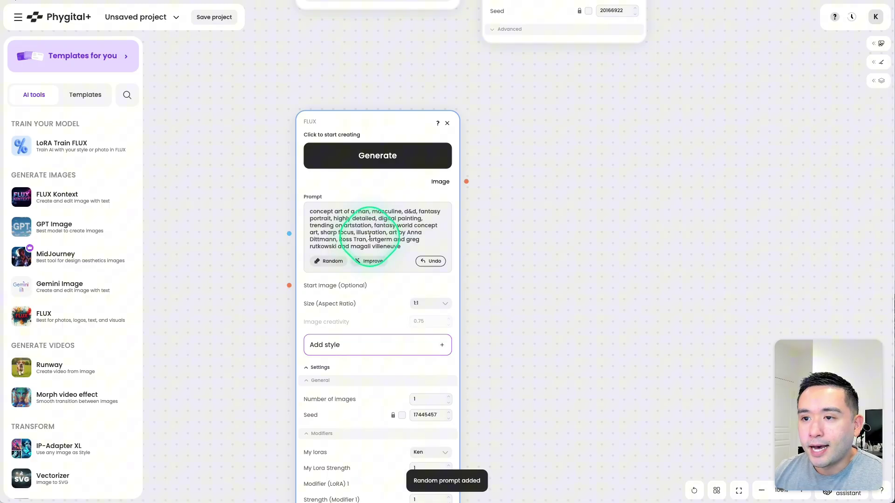
pyautogui.doubleClick(362, 212)
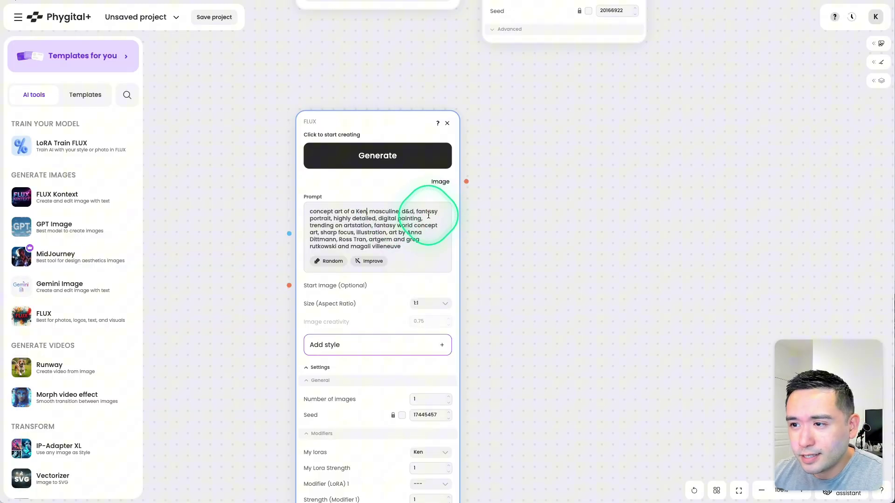
pyautogui.write('Ken')
pyautogui.moveTo(348, 233); pyautogui.dragTo(406, 239)
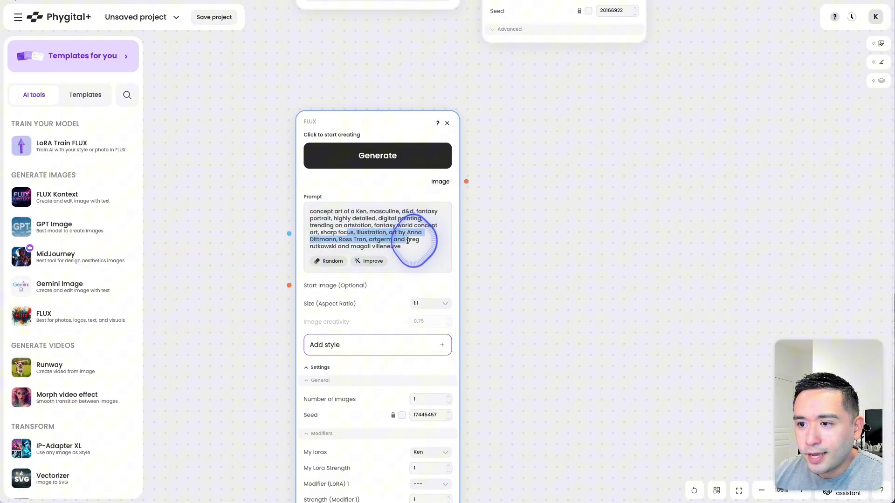
pyautogui.click(383, 257)
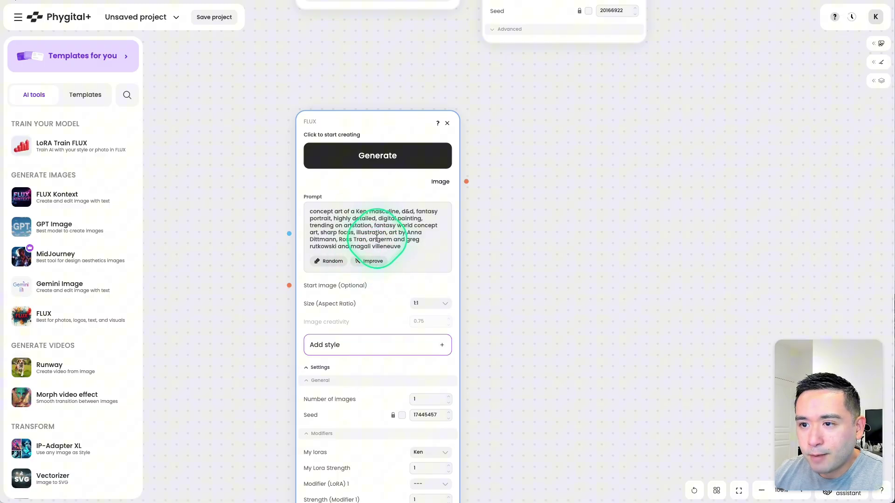
pyautogui.scroll(-1, 384, 257)
pyautogui.click(386, 317)
pyautogui.click(441, 317)
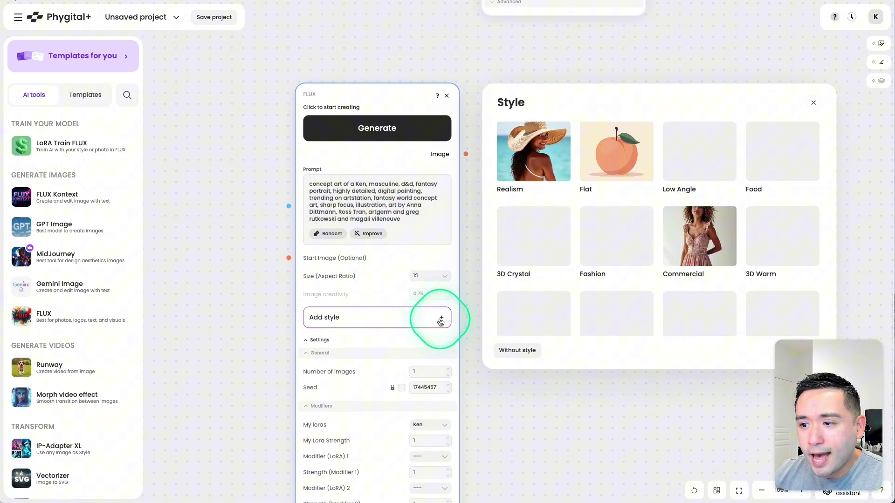
pyautogui.click(525, 171)
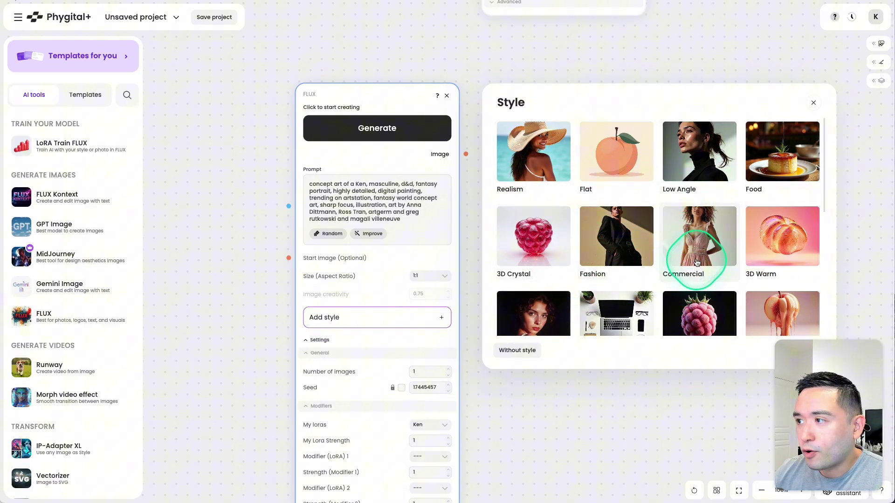
pyautogui.scroll(-5, 662, 242)
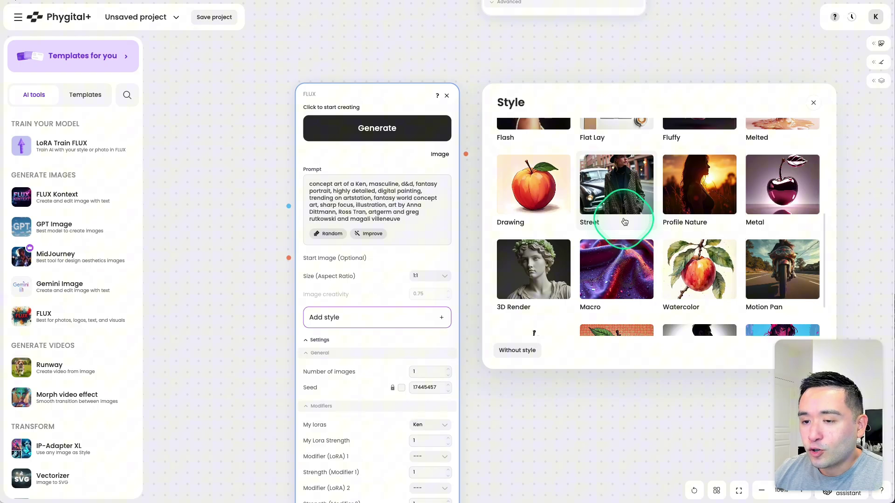
pyautogui.scroll(-1, 630, 219)
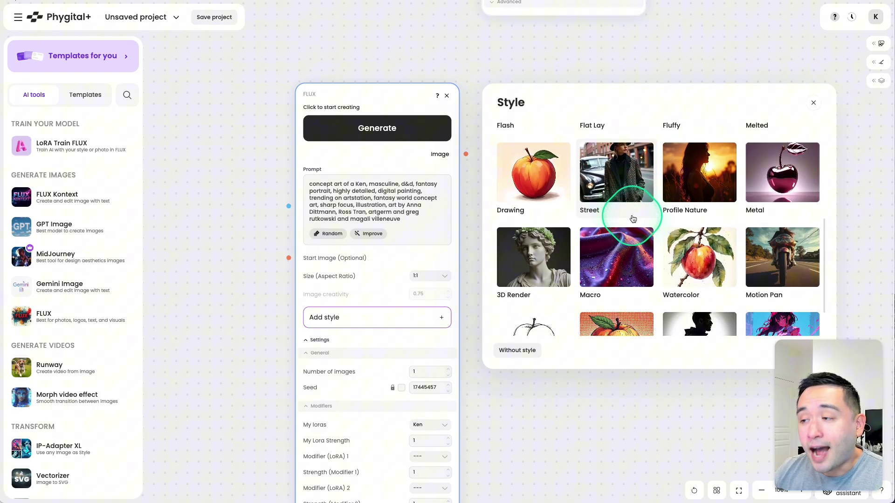
pyautogui.click(813, 104)
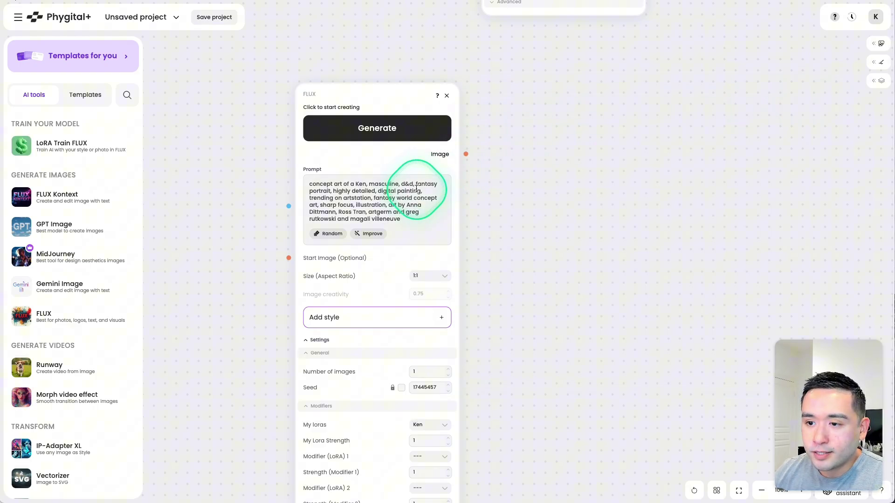
# Generate the 1024 × 1024 portrait of Ken in a leather jacket and view it full size
pyautogui.click(403, 137)
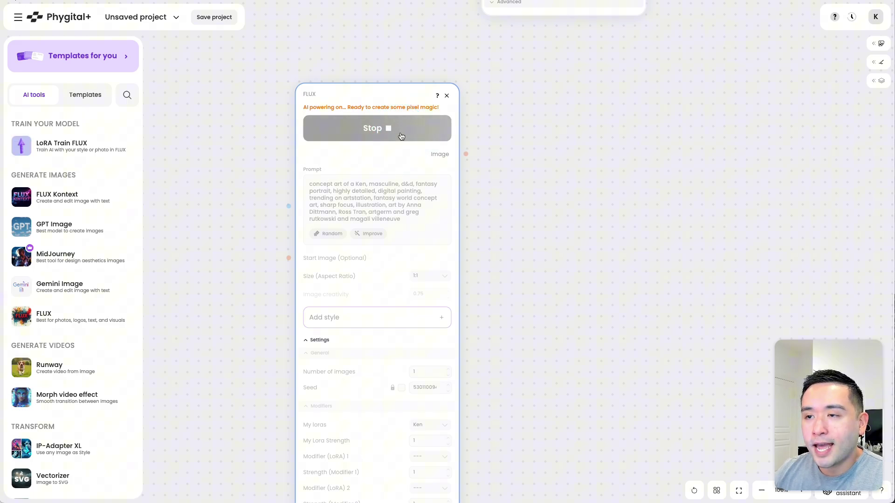
pyautogui.click(493, 243)
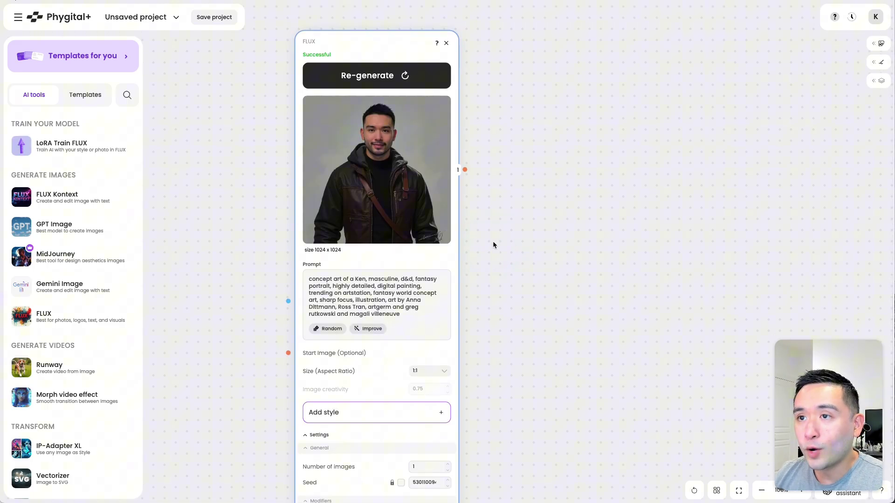
pyautogui.click(385, 187)
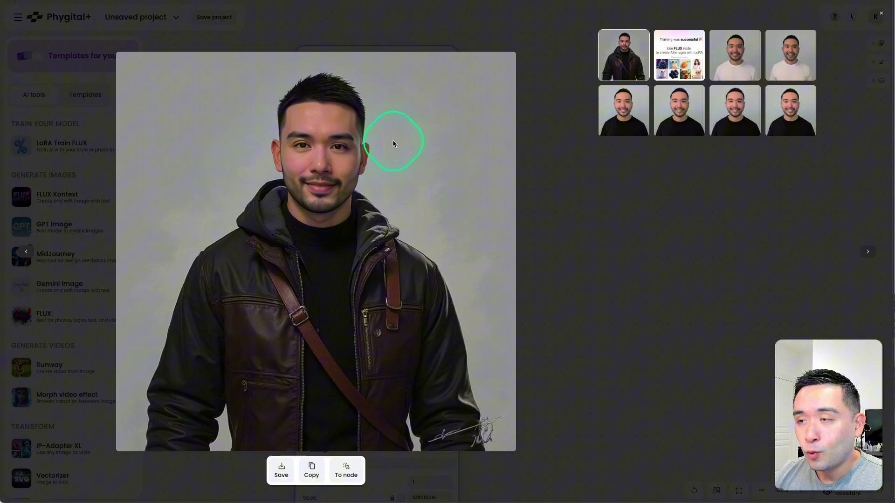
# Close the image viewer and add a Creative Upscale node using the 'up' tool search
pyautogui.click(881, 13)
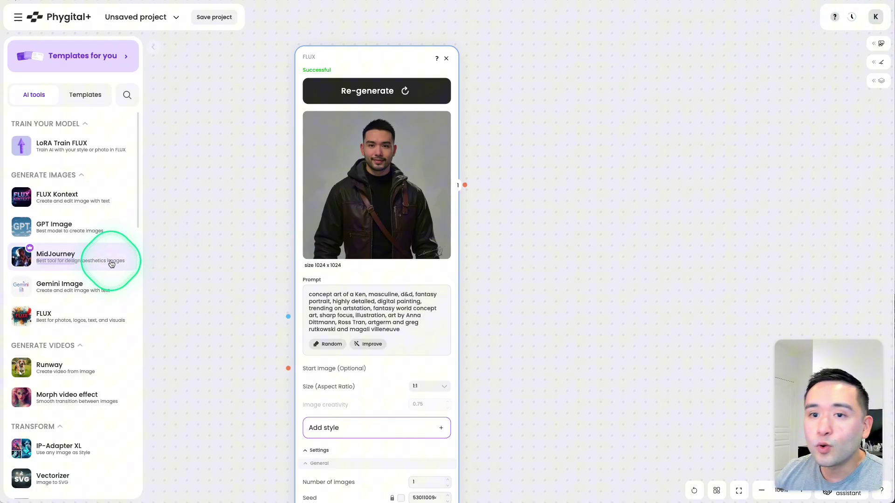
pyautogui.scroll(-1, 100, 275)
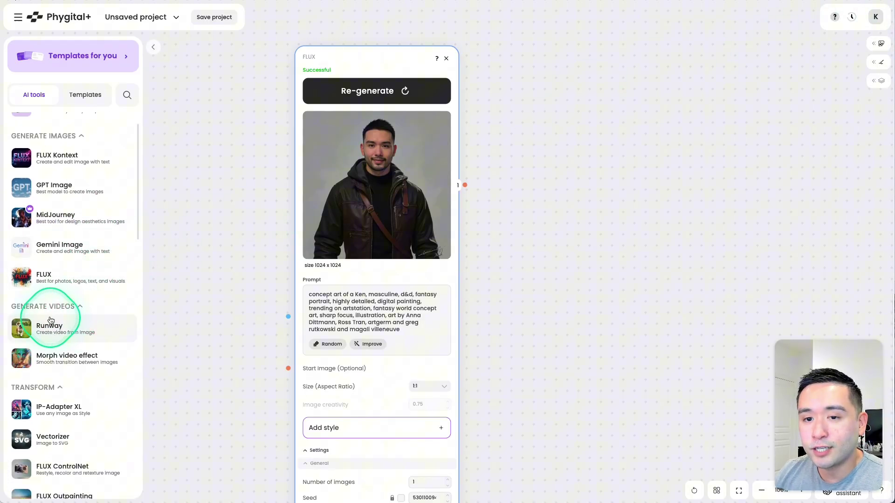
pyautogui.scroll(1, 73, 177)
pyautogui.scroll(-3, 70, 195)
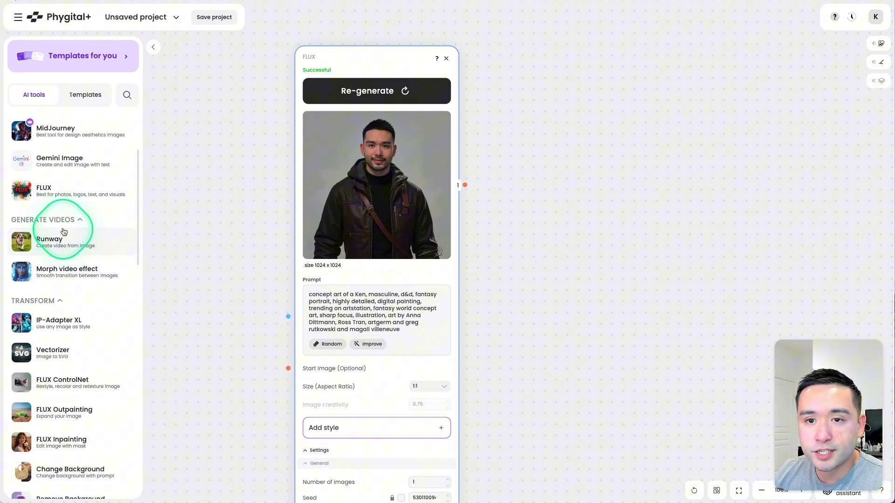
pyautogui.scroll(-1, 91, 247)
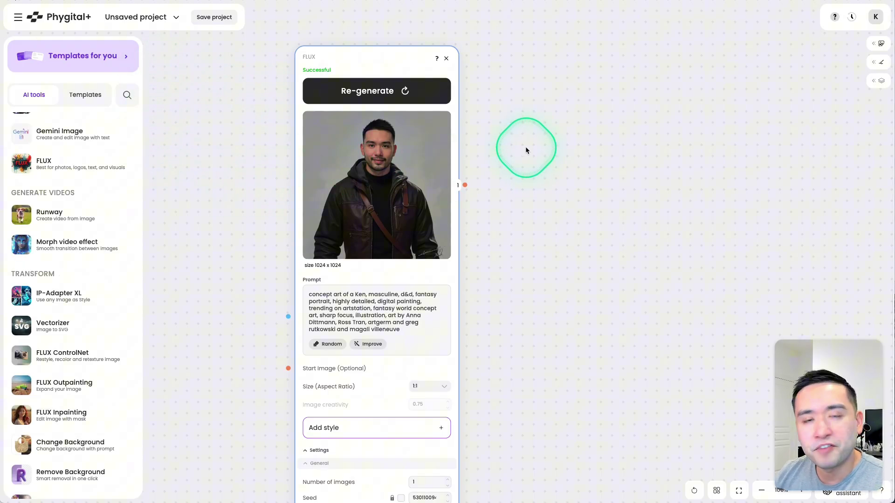
pyautogui.scroll(-1, 532, 144)
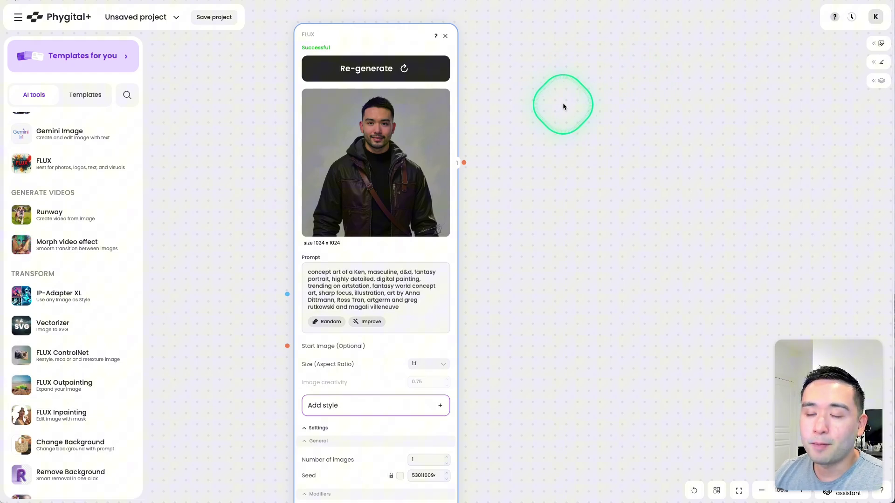
pyautogui.scroll(2, 90, 338)
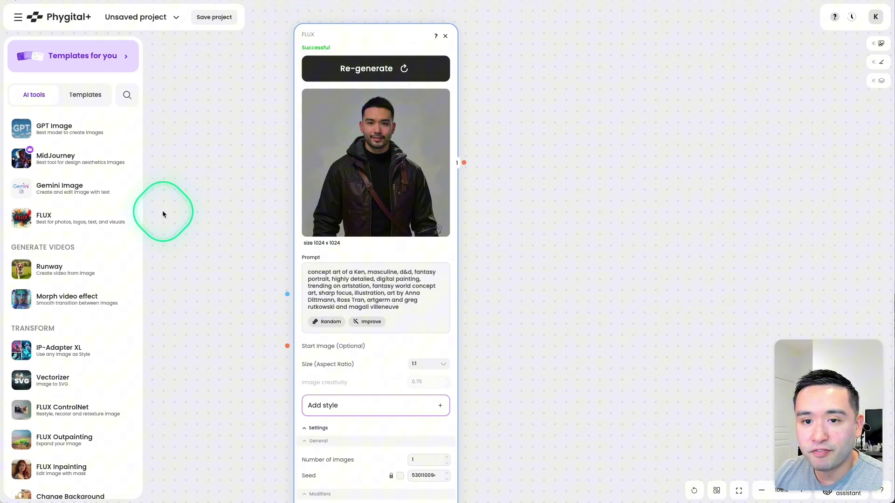
pyautogui.write('up')
pyautogui.click(61, 207)
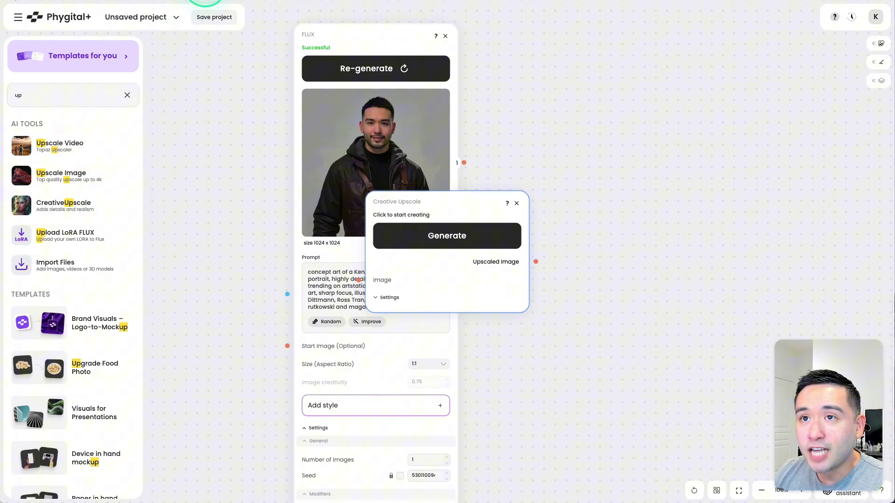
# Check on AppSumo which tiers include Face detailer and Creative upscale
pyautogui.click(209, 2)
pyautogui.scroll(6, 619, 231)
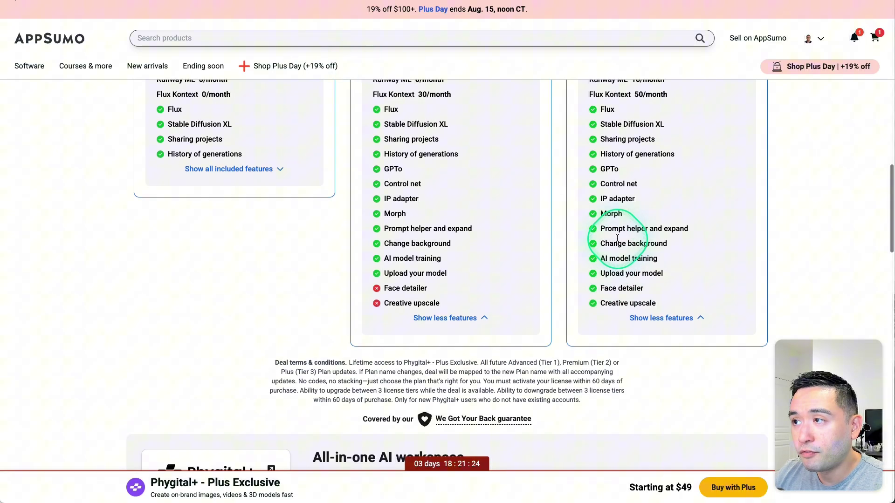
pyautogui.scroll(-4, 610, 245)
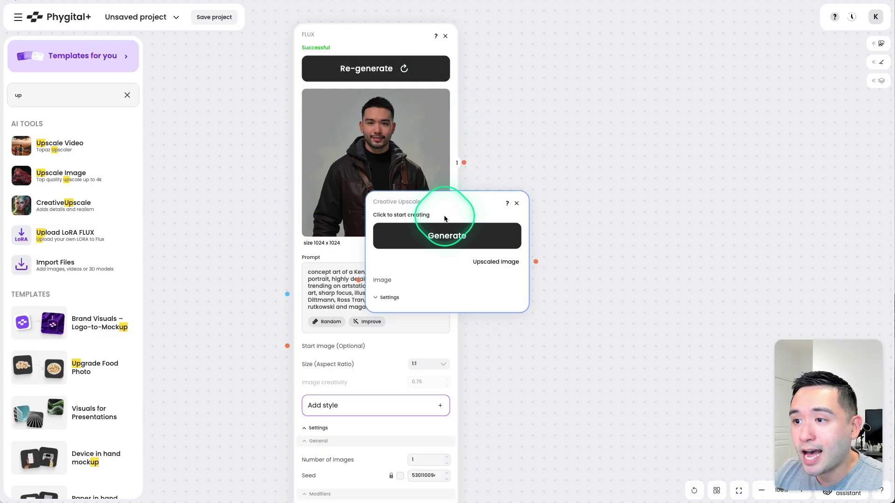
# Move the Creative Upscale node and connect the FLUX portrait to its Image input
pyautogui.moveTo(470, 210); pyautogui.dragTo(619, 107)
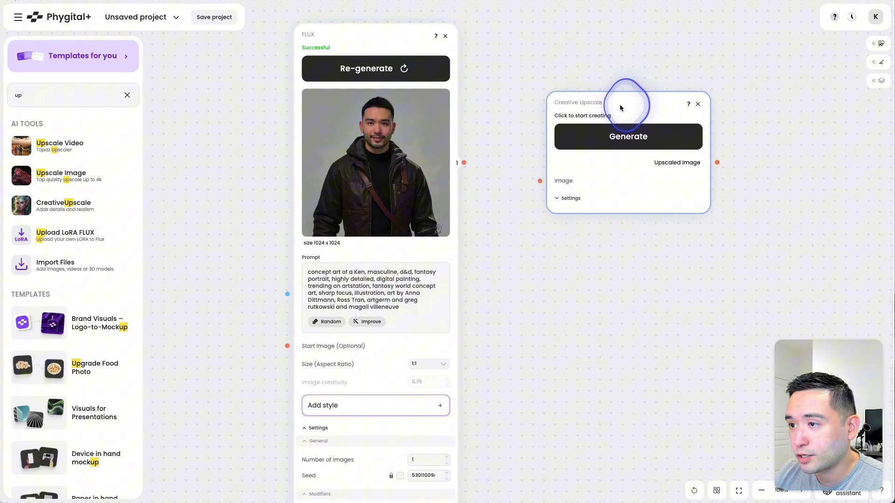
pyautogui.moveTo(468, 164); pyautogui.dragTo(537, 179)
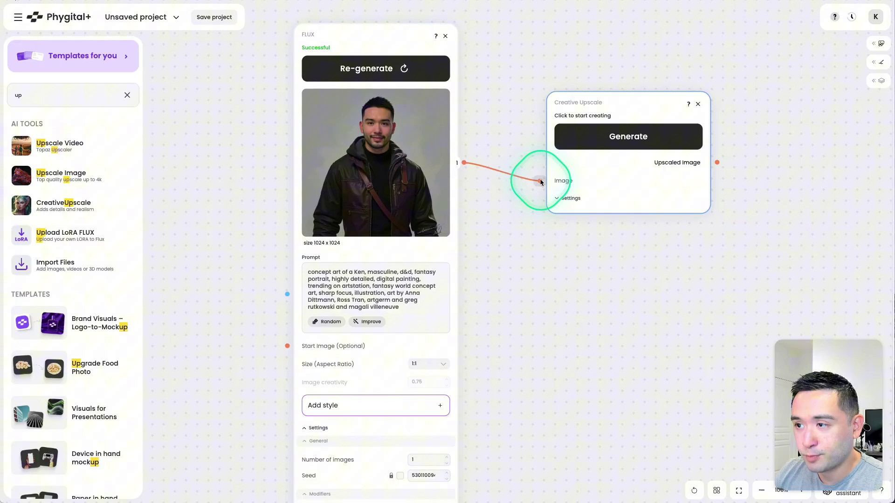
pyautogui.moveTo(613, 109); pyautogui.dragTo(598, 62)
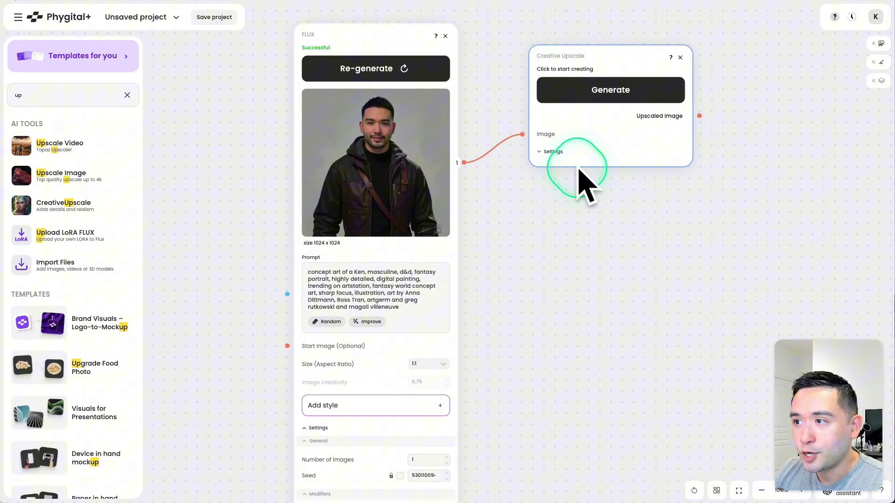
# Enter the upscale prompt 'walking in the desert' and generate the 2048 × 2048 result
pyautogui.click(541, 154)
pyautogui.click(585, 196)
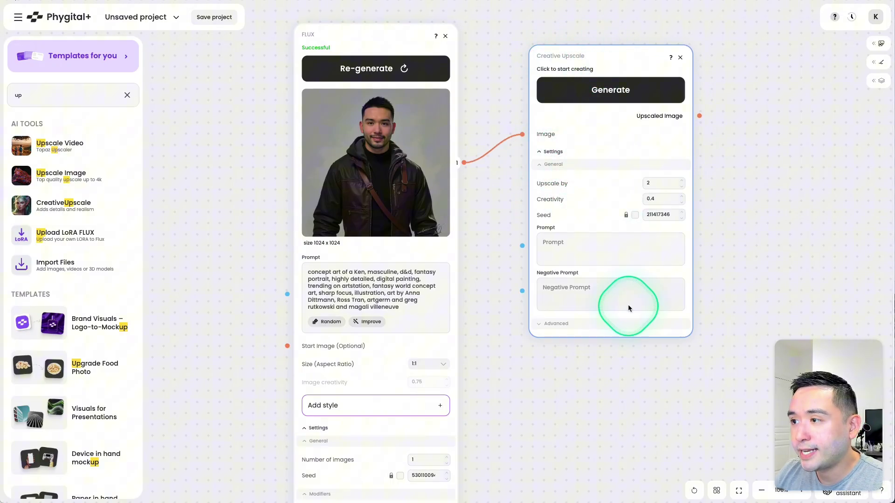
pyautogui.click(603, 259)
pyautogui.click(603, 186)
pyautogui.scroll(-1, 590, 195)
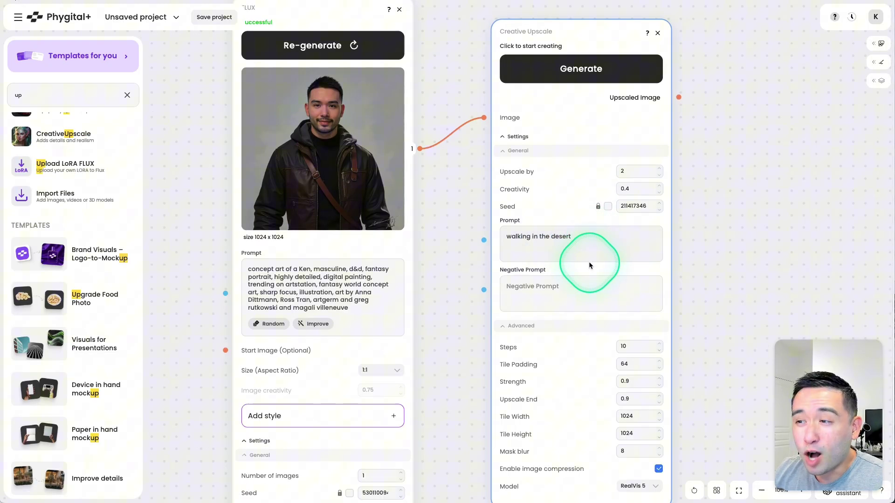
pyautogui.scroll(1, 603, 261)
pyautogui.click(594, 101)
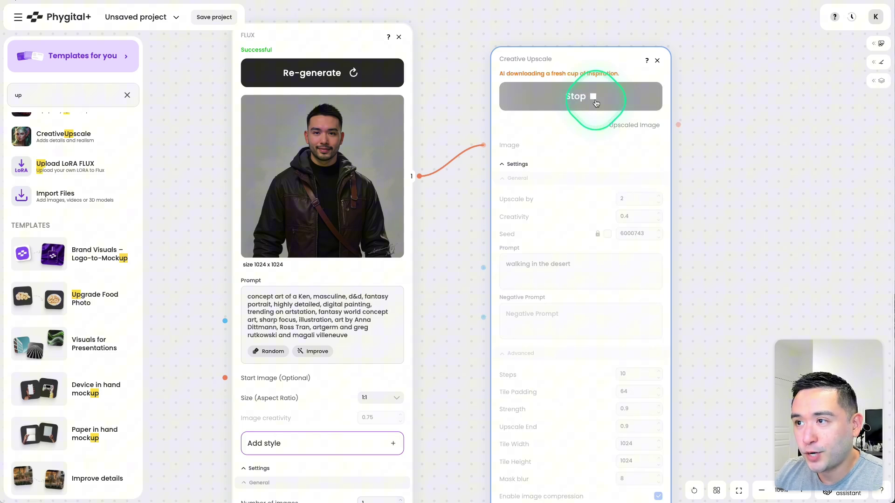
pyautogui.scroll(1, 490, 264)
pyautogui.moveTo(527, 209)
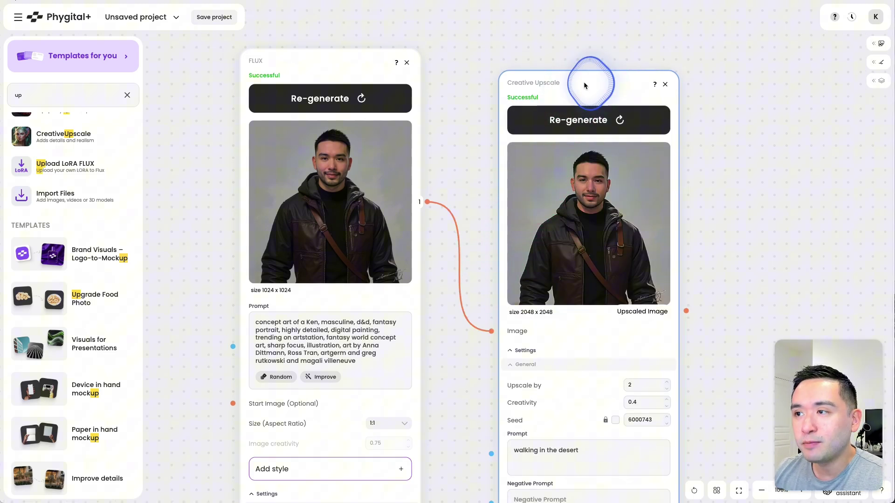
pyautogui.moveTo(584, 82); pyautogui.dragTo(589, 60)
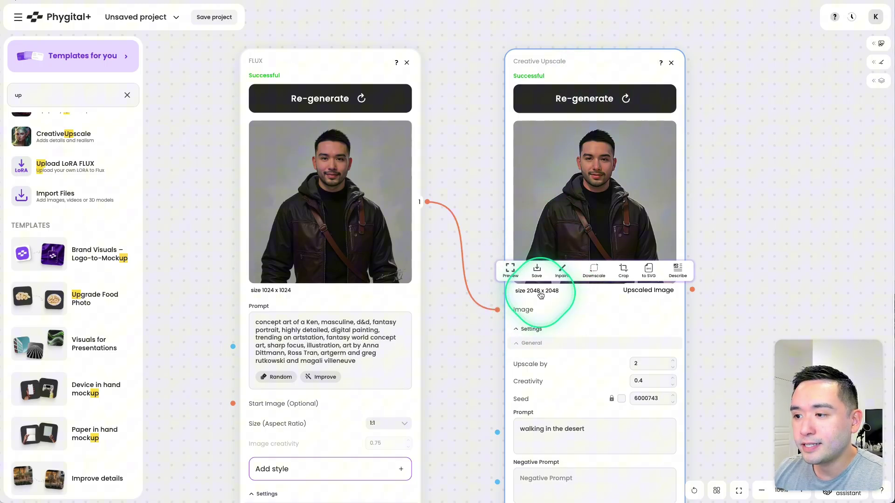
pyautogui.click(579, 176)
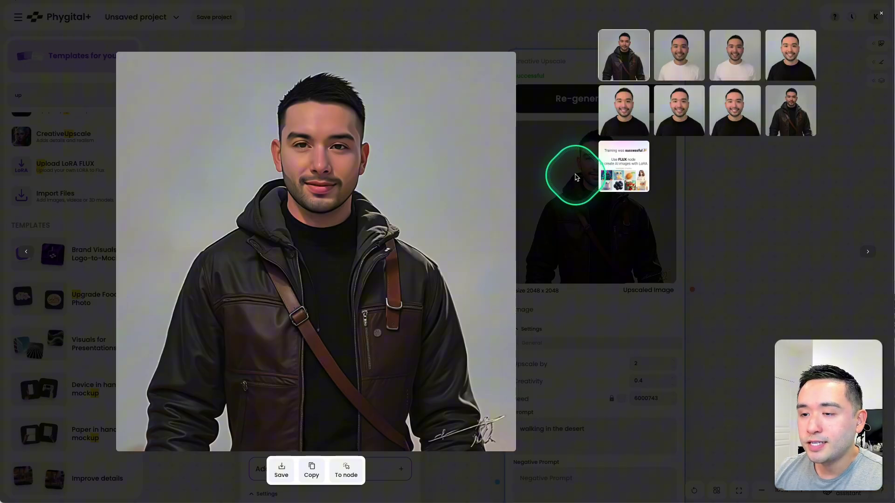
pyautogui.click(791, 120)
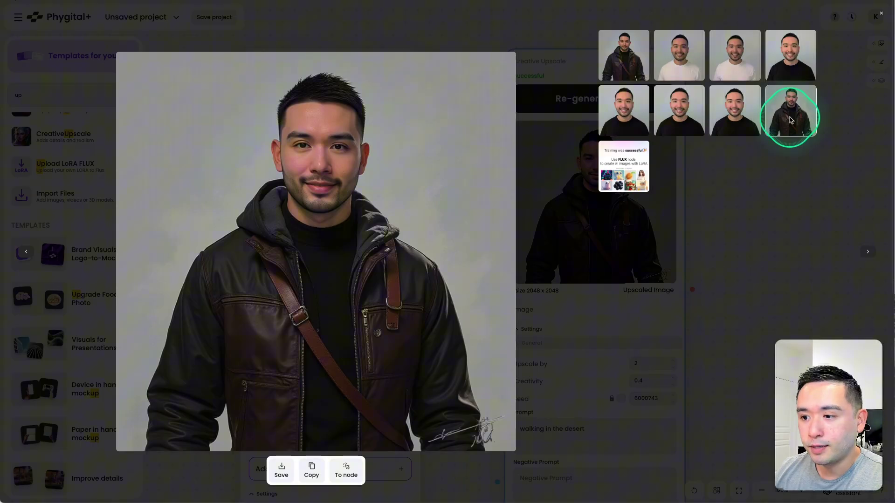
pyautogui.click(619, 56)
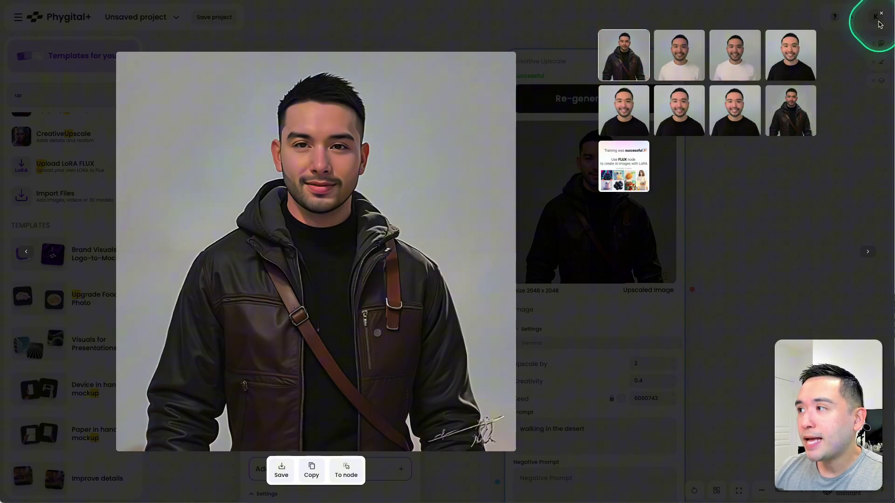
pyautogui.click(880, 15)
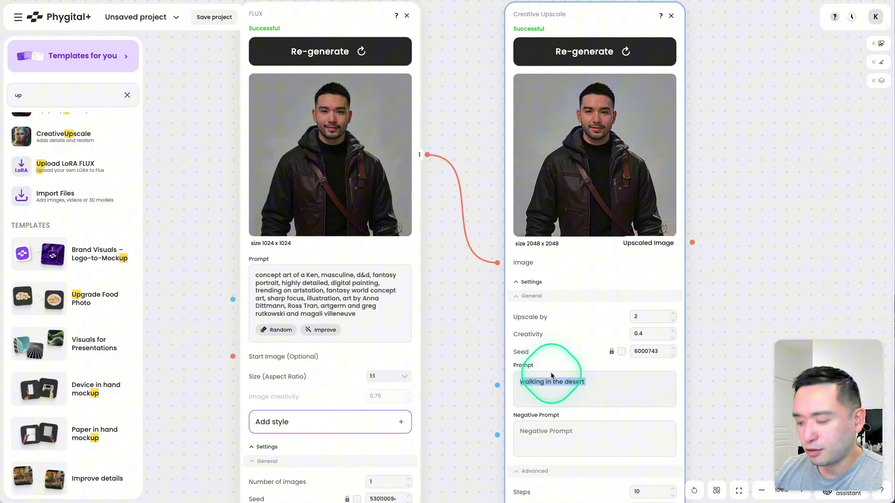
# Remove 'walking in the desert' from the upscale prompt and clear the 'up' tool search
pyautogui.scroll(-2, 606, 359)
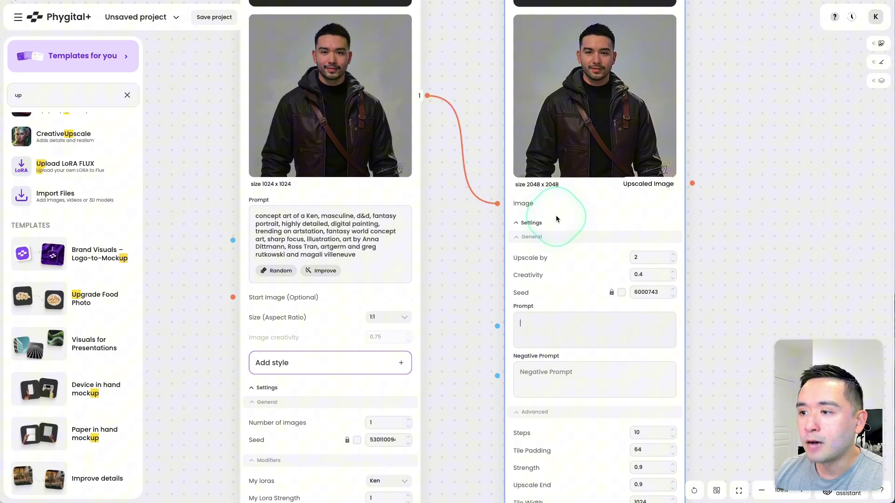
pyautogui.scroll(-4, 558, 259)
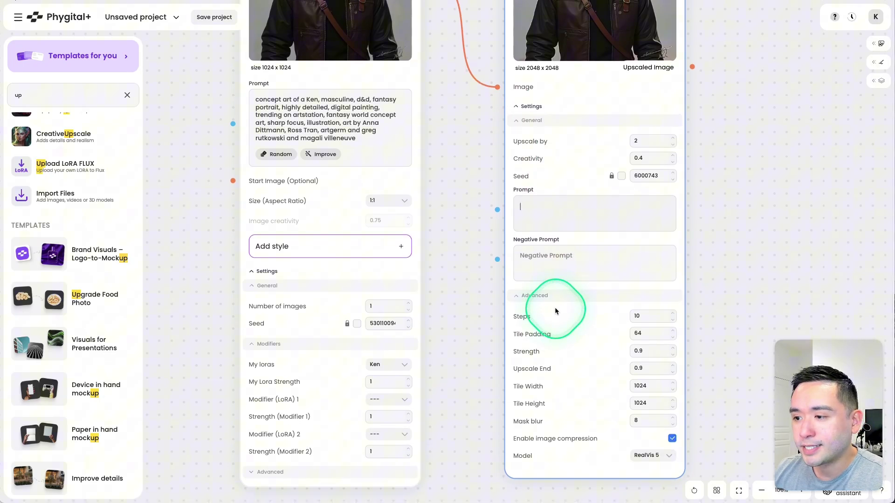
pyautogui.scroll(-3, 555, 307)
pyautogui.scroll(1, 622, 314)
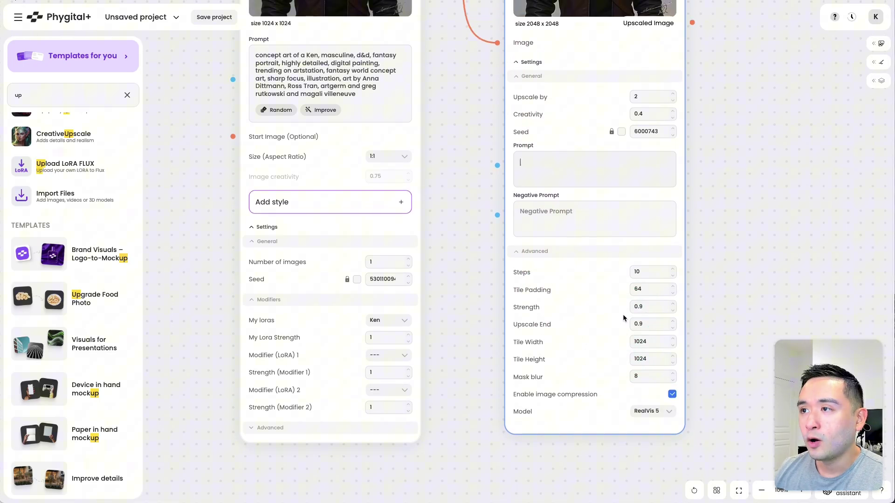
pyautogui.scroll(5, 622, 314)
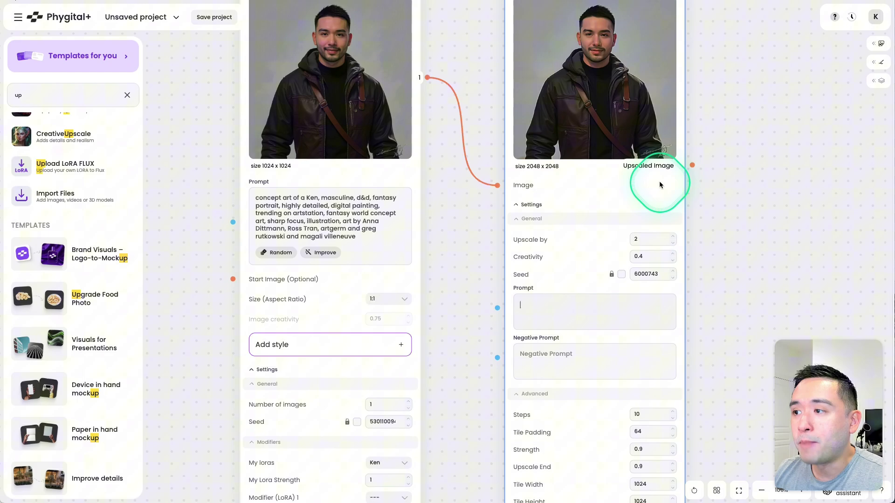
pyautogui.scroll(3, 659, 185)
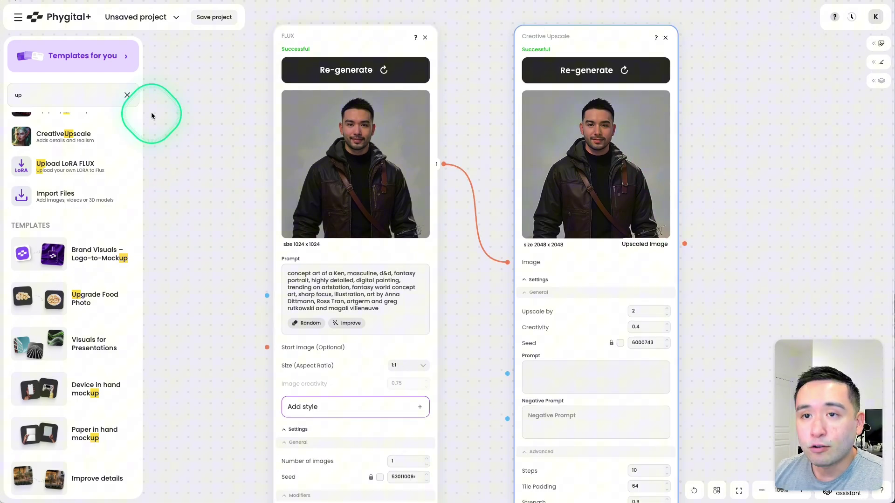
pyautogui.click(126, 96)
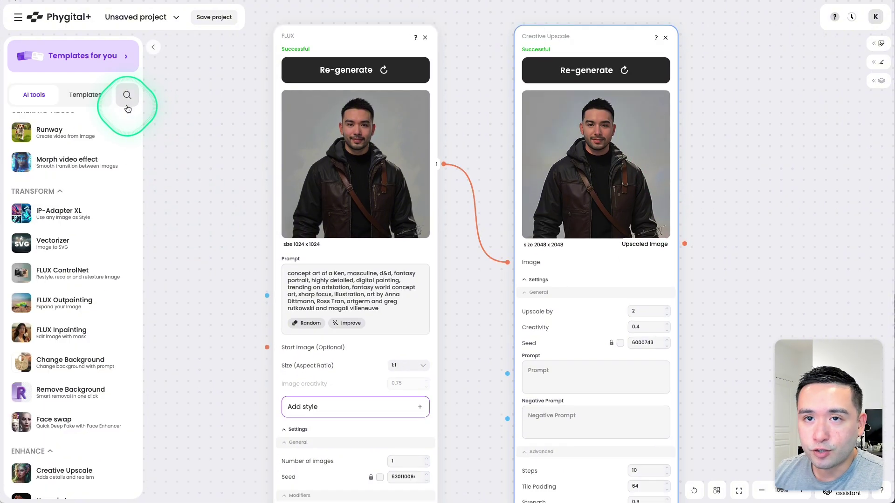
# Browse 'Templates for you' and open the Marketing & Business category
pyautogui.click(96, 62)
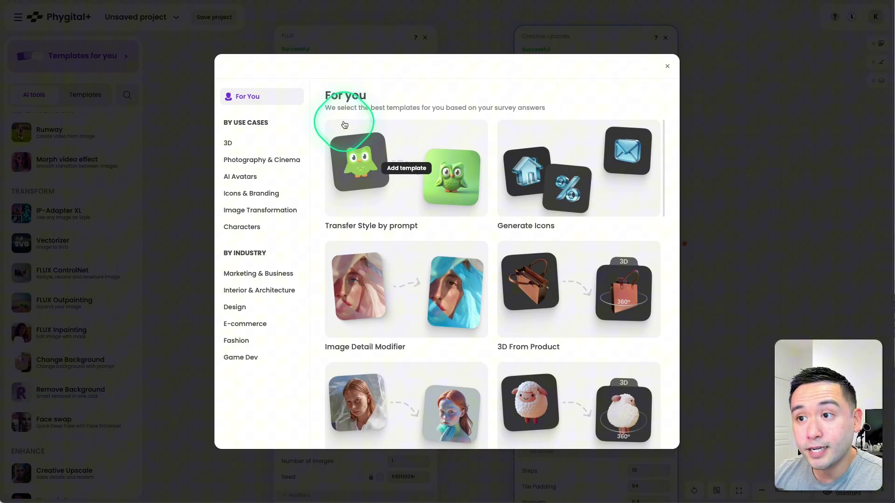
pyautogui.scroll(-1, 410, 166)
pyautogui.scroll(1, 429, 166)
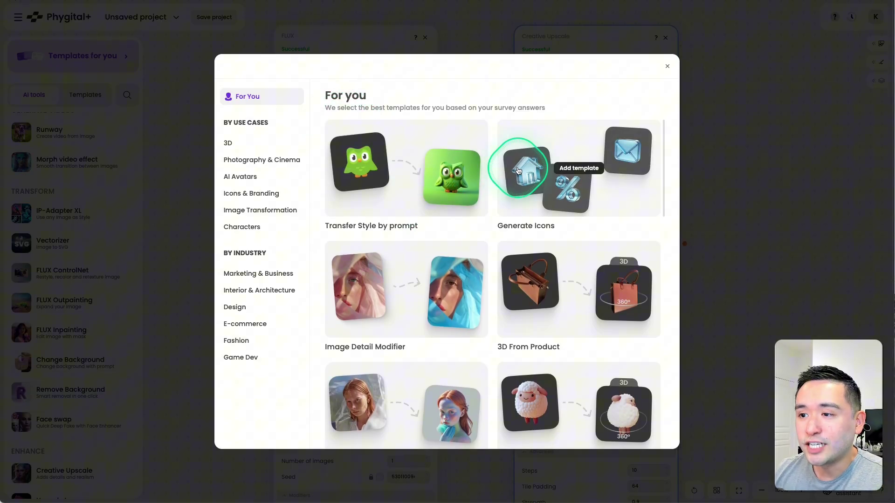
pyautogui.scroll(-1, 584, 192)
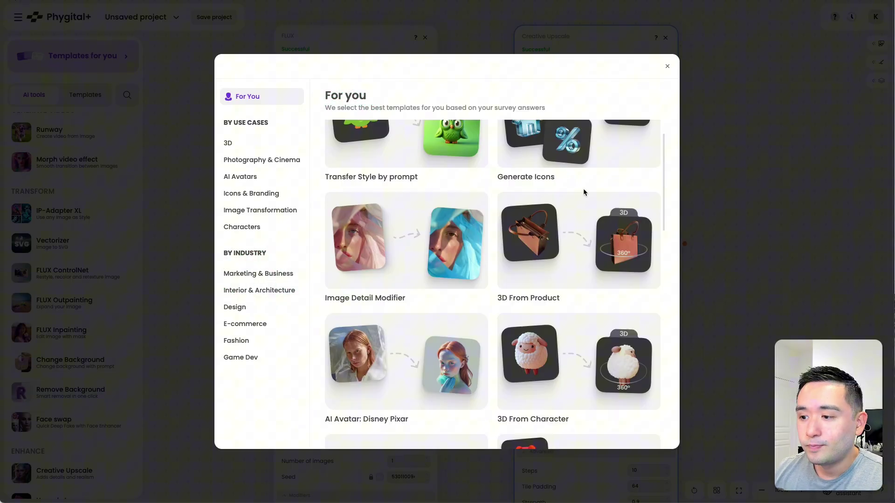
pyautogui.scroll(-4, 574, 364)
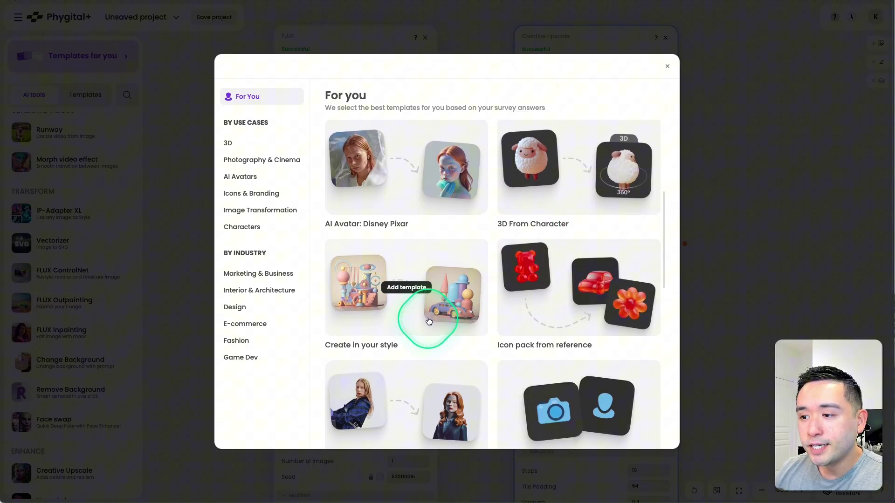
pyautogui.scroll(-3, 429, 321)
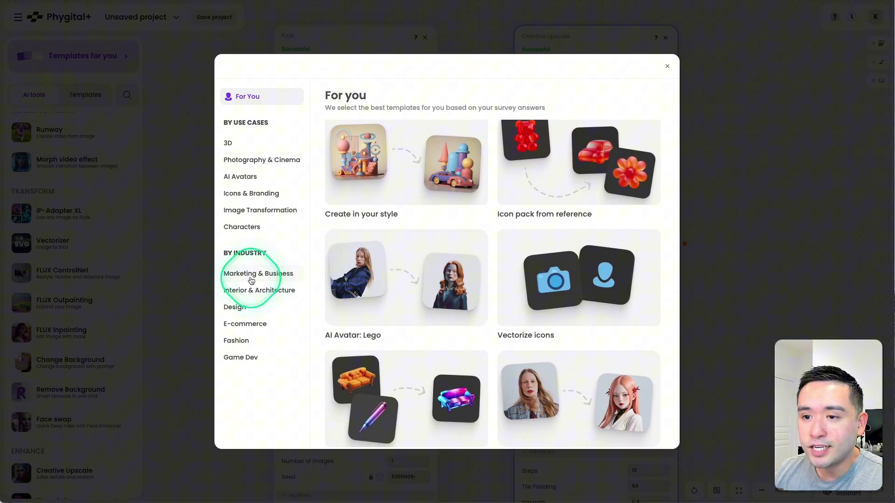
pyautogui.click(251, 279)
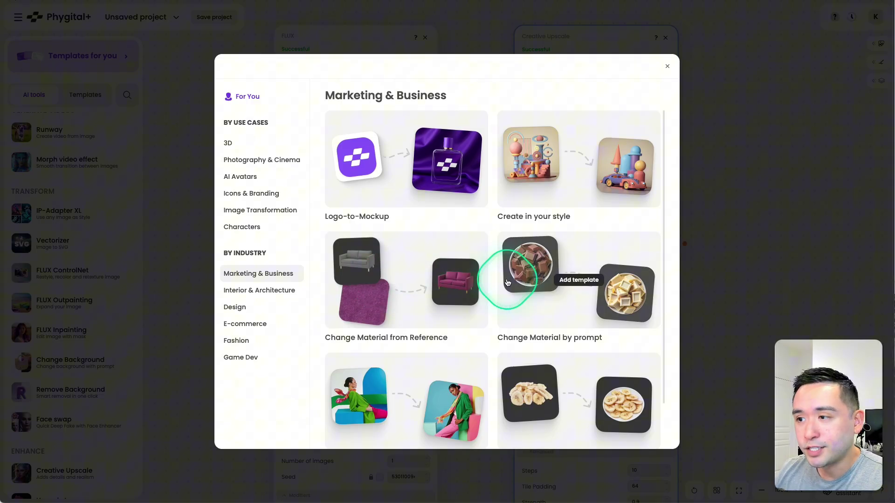
# Add the Logo-to-Mockup template, select its new nodes and close the purple welcome note
pyautogui.scroll(-1, 513, 284)
pyautogui.scroll(1, 494, 284)
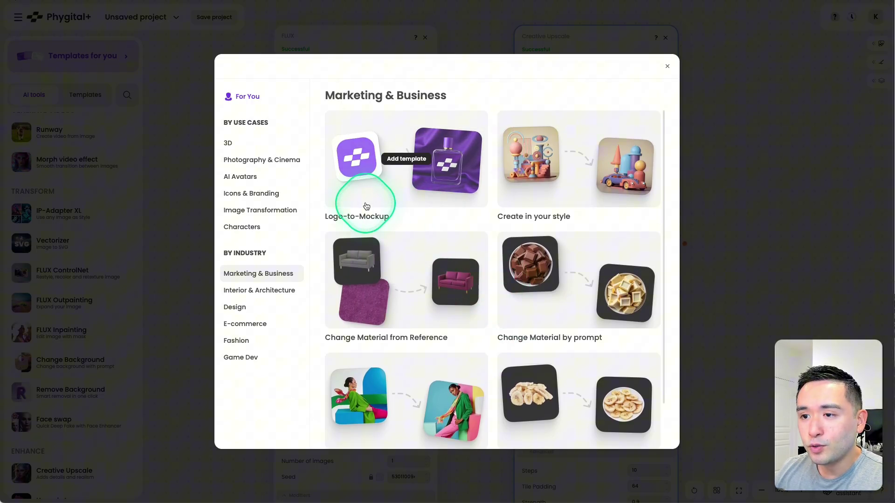
pyautogui.click(396, 186)
pyautogui.moveTo(327, 140); pyautogui.dragTo(636, 476)
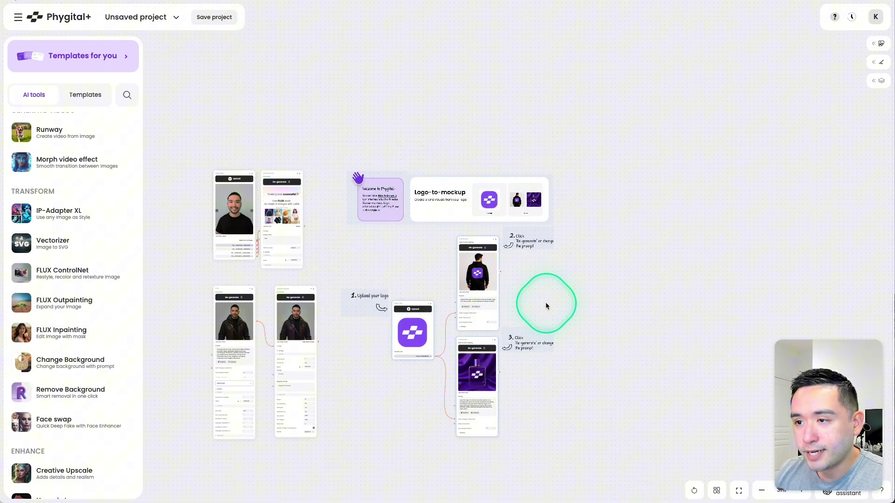
pyautogui.scroll(5, 546, 302)
pyautogui.click(398, 82)
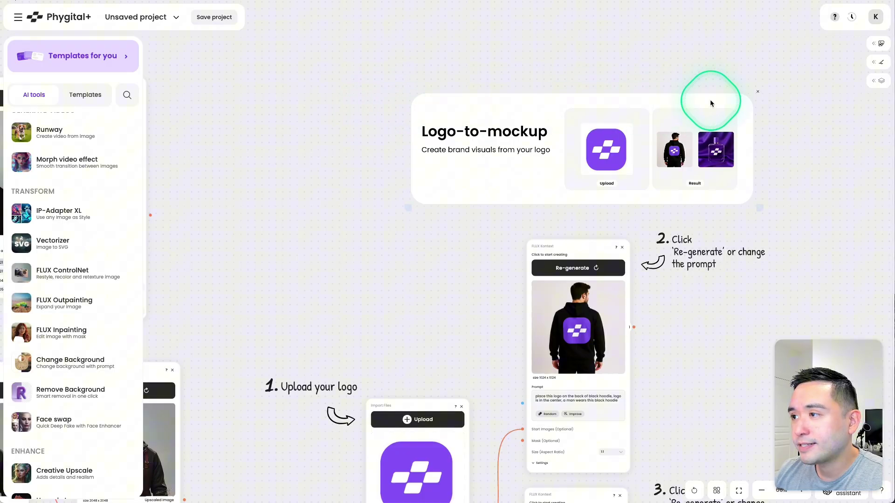
# Close the welcome card and inspect the sample logo, hoodie and perfume mockup images
pyautogui.click(757, 91)
pyautogui.scroll(-5, 704, 165)
pyautogui.hscroll(2, 710, 173)
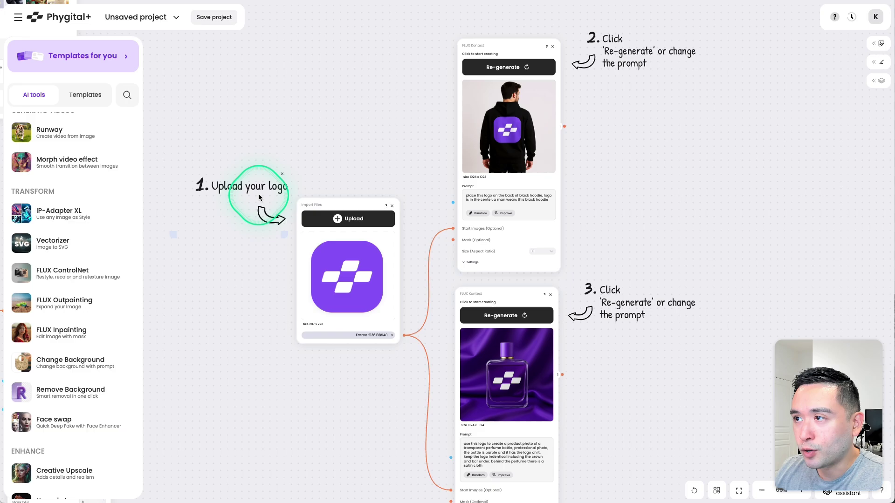
pyautogui.click(360, 286)
pyautogui.click(461, 136)
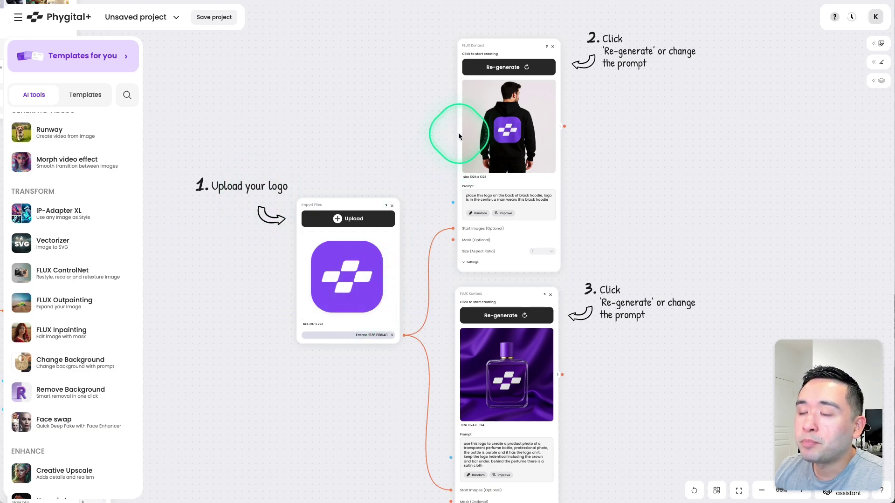
pyautogui.click(518, 122)
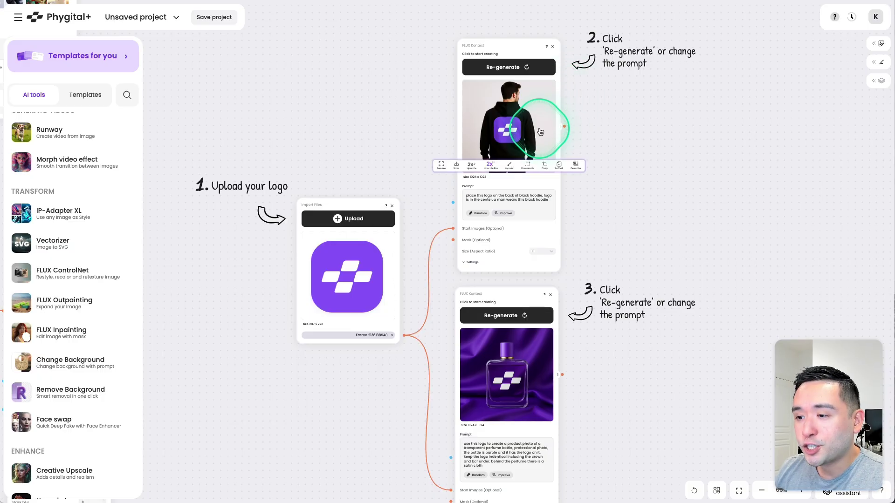
pyautogui.scroll(-3, 424, 282)
pyautogui.click(462, 336)
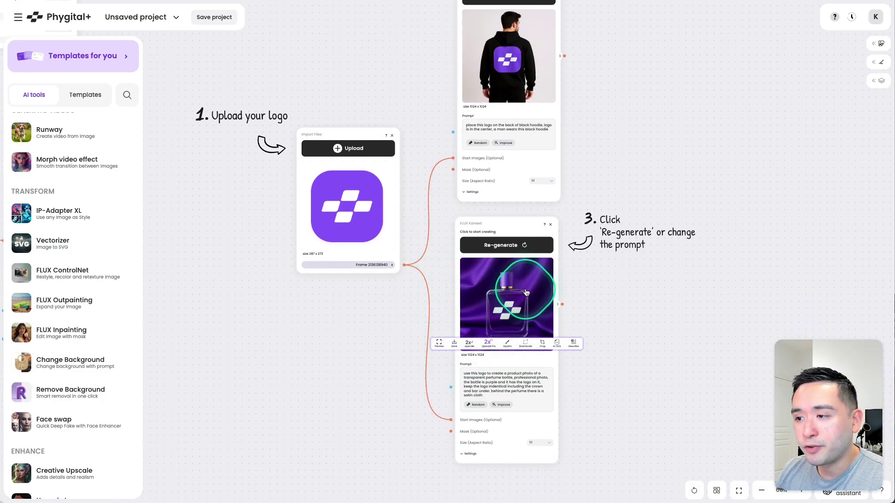
# Delete the step 2 and step 3 re-generate annotations
pyautogui.scroll(4, 515, 300)
pyautogui.scroll(1, 280, 214)
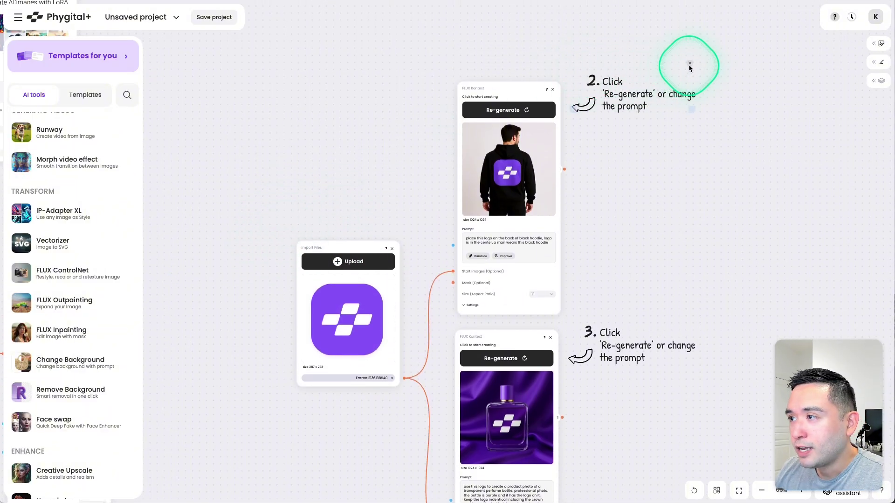
pyautogui.click(689, 64)
pyautogui.click(689, 310)
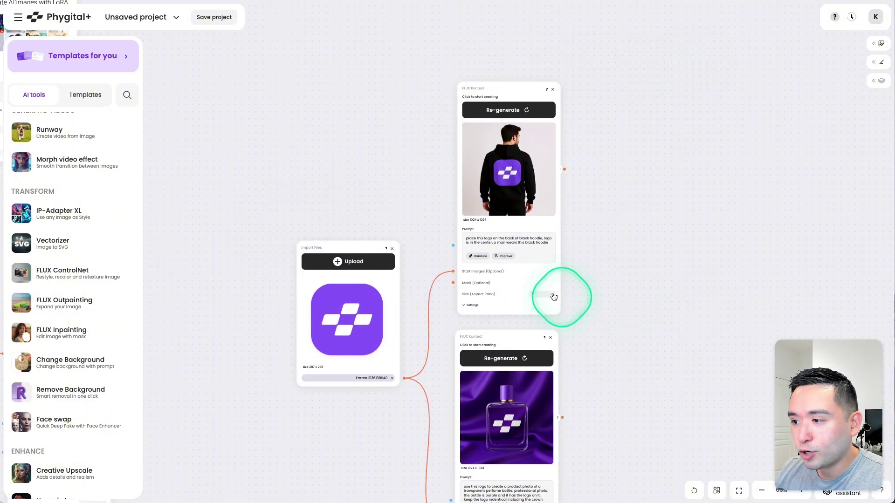
pyautogui.scroll(-5, 573, 286)
# Upload the yellow swoosh logo into the Import Files node and check it full size
pyautogui.moveTo(357, 165)
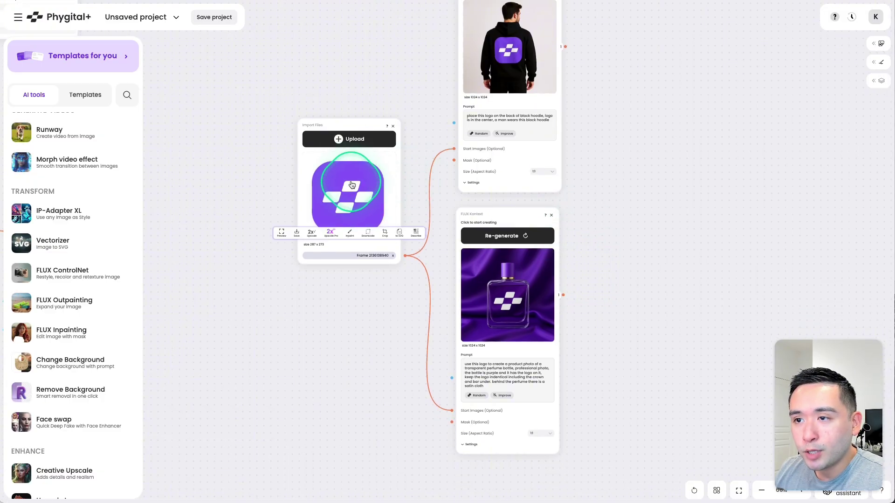
pyautogui.click(348, 140)
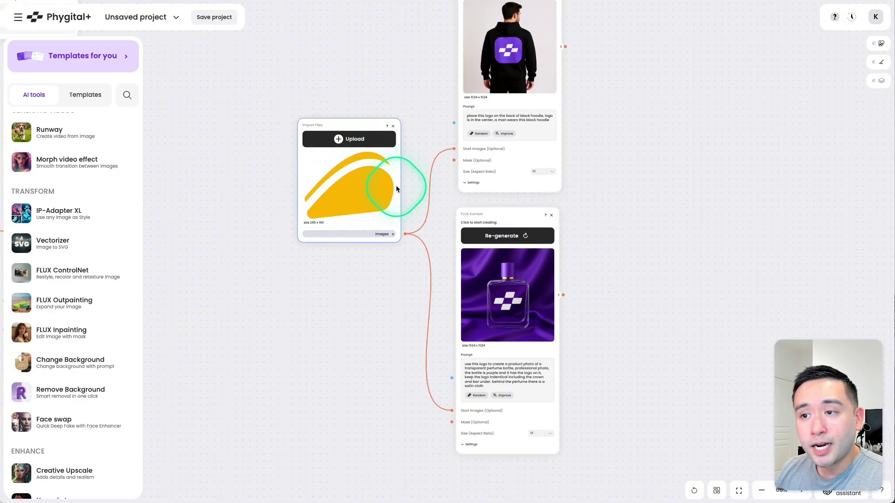
pyautogui.moveTo(367, 203)
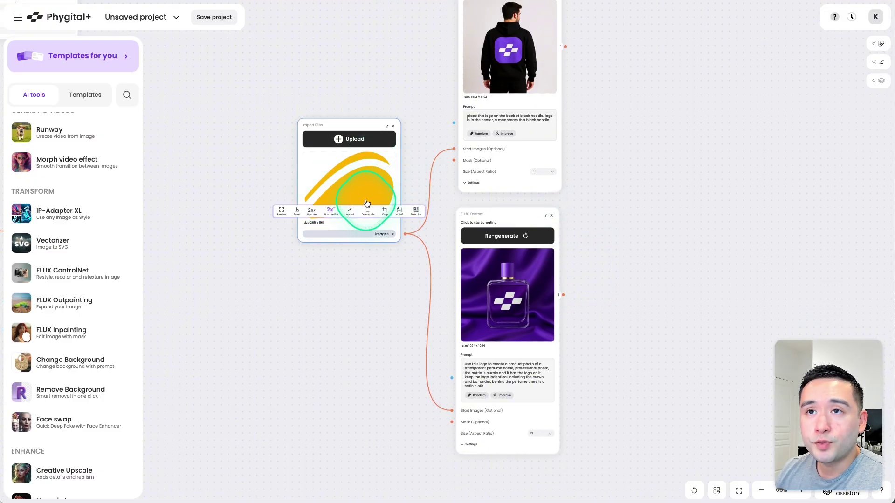
pyautogui.doubleClick(340, 180)
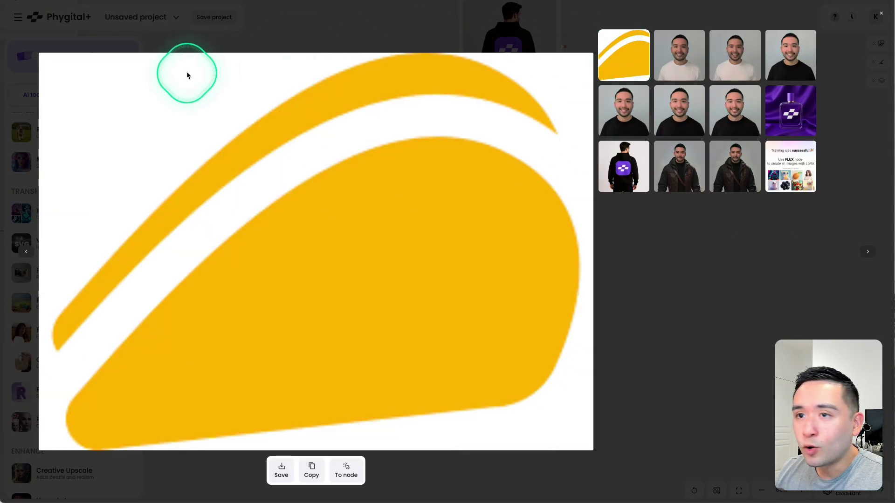
pyautogui.click(882, 13)
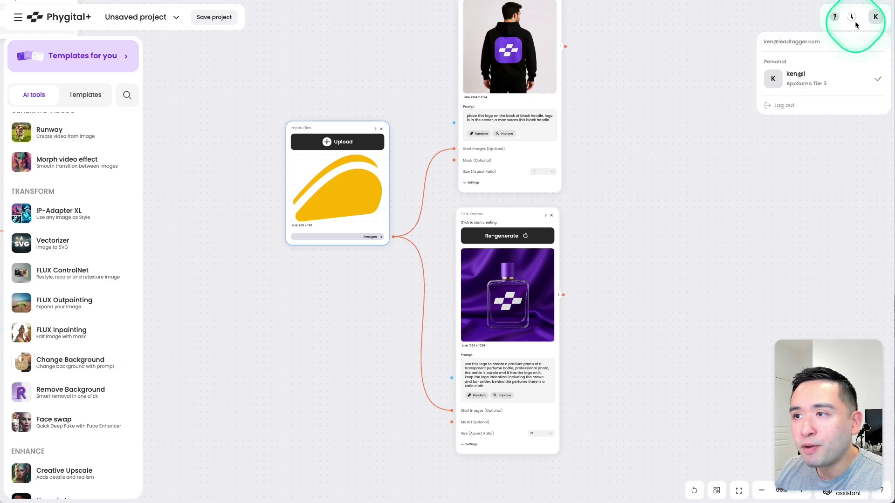
pyautogui.hscroll(-3, 396, 164)
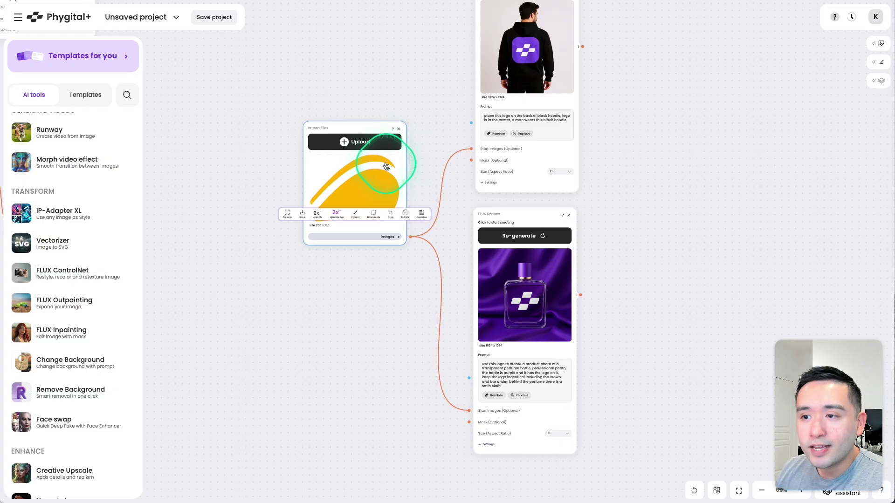
pyautogui.hscroll(-1, 252, 238)
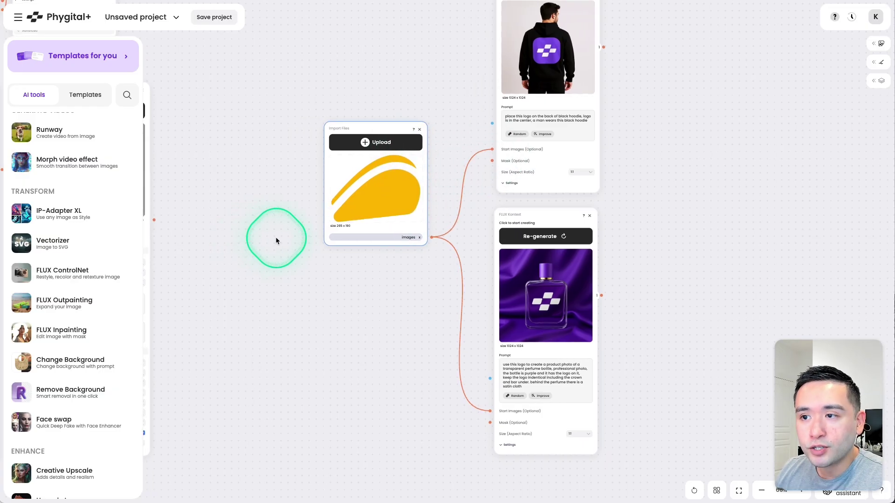
# Search the AI tools for 'back' and add a Remove Background node below the logo
pyautogui.click(127, 95)
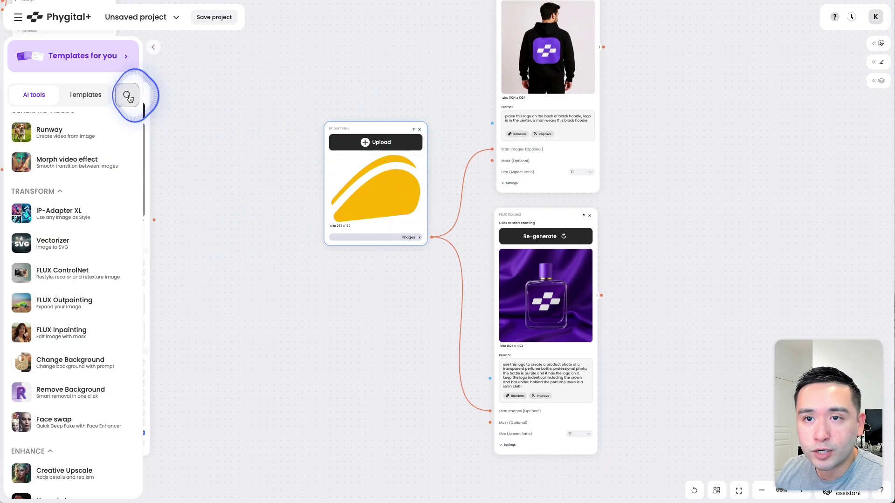
pyautogui.write('back')
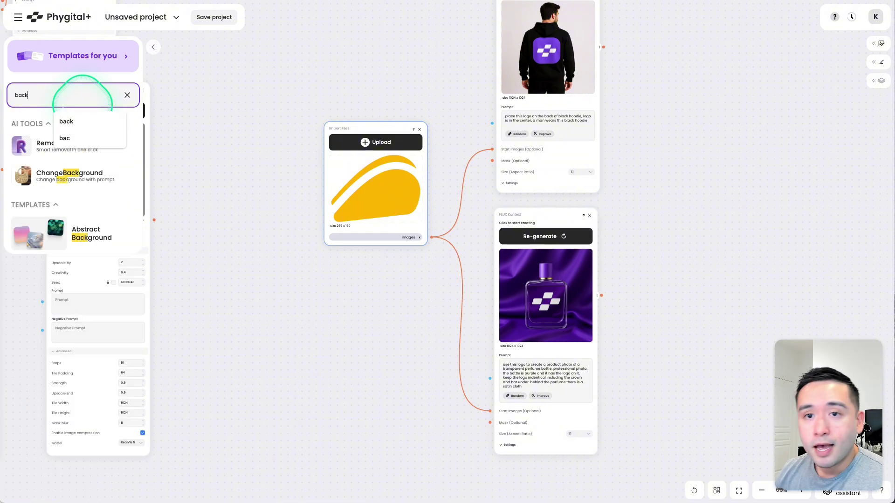
pyautogui.click(60, 149)
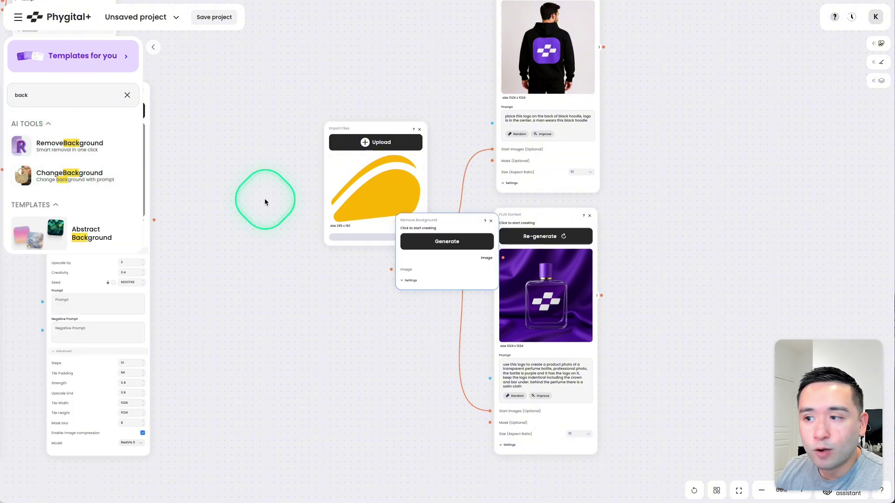
pyautogui.moveTo(437, 275); pyautogui.dragTo(363, 330)
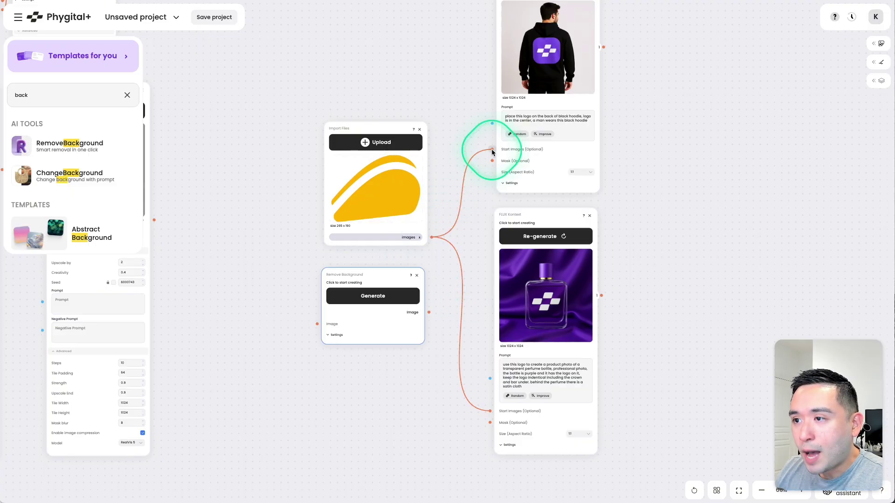
# Disconnect the logo from both FLUX Kontext nodes and feed it into Remove Background's image input
pyautogui.click(492, 150)
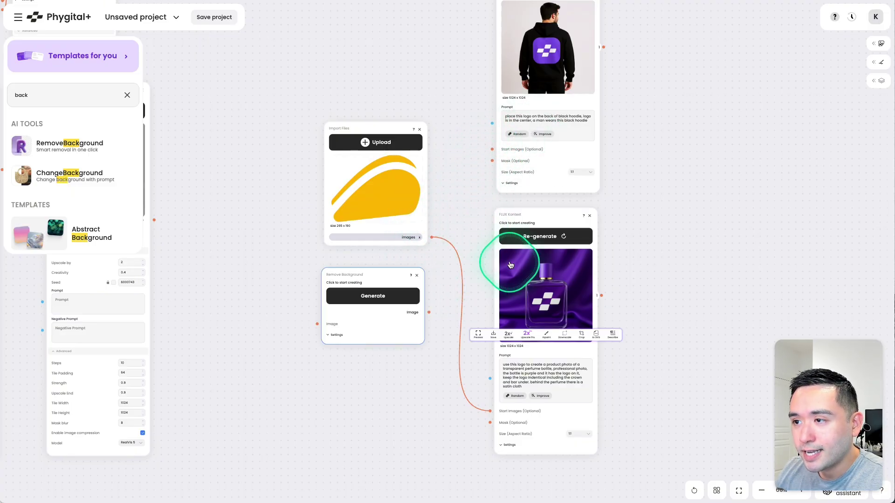
pyautogui.click(490, 411)
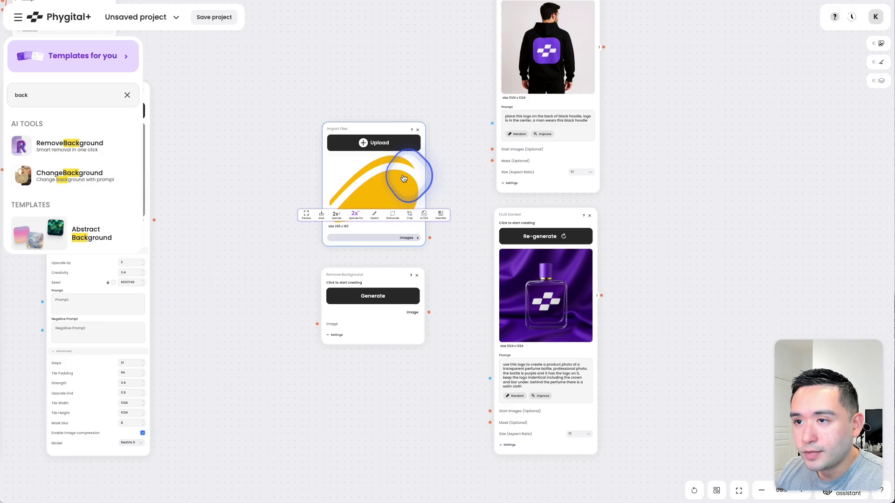
pyautogui.moveTo(404, 178); pyautogui.dragTo(249, 191)
pyautogui.moveTo(376, 320); pyautogui.dragTo(385, 218)
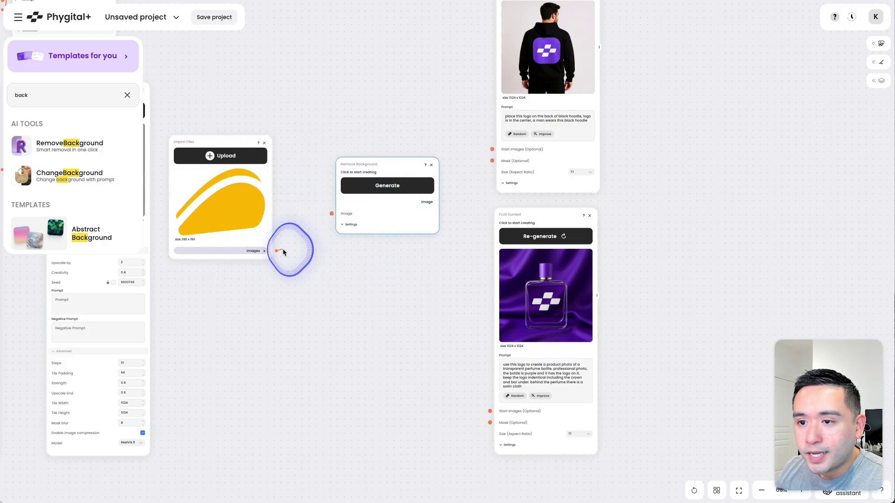
pyautogui.moveTo(283, 251); pyautogui.dragTo(327, 216)
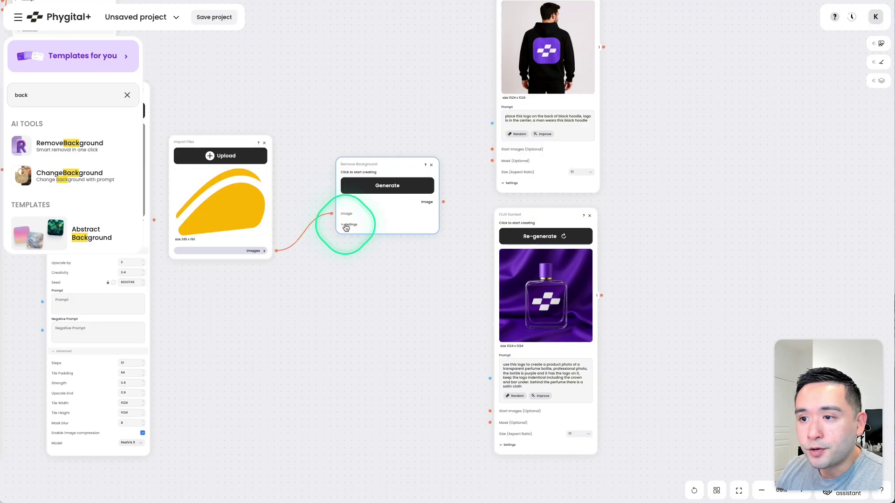
# Run background removal on the yellow logo and reposition the Remove Background node
pyautogui.click(380, 186)
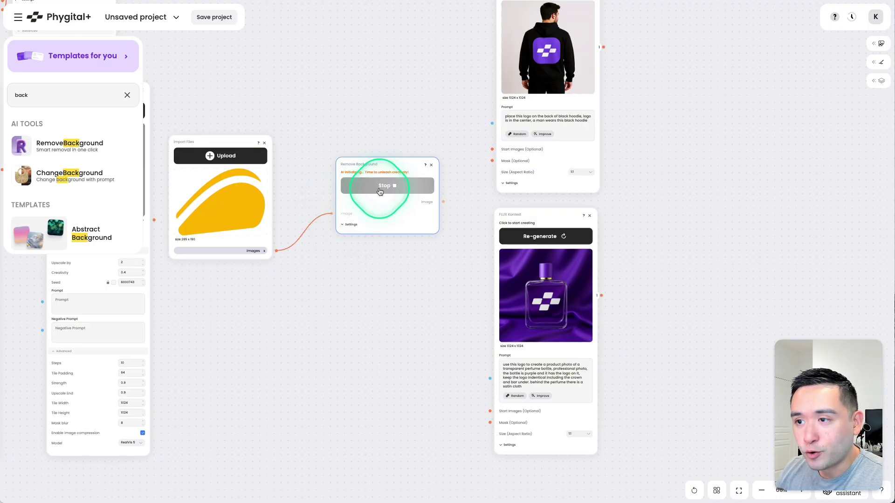
pyautogui.moveTo(398, 180); pyautogui.dragTo(388, 152)
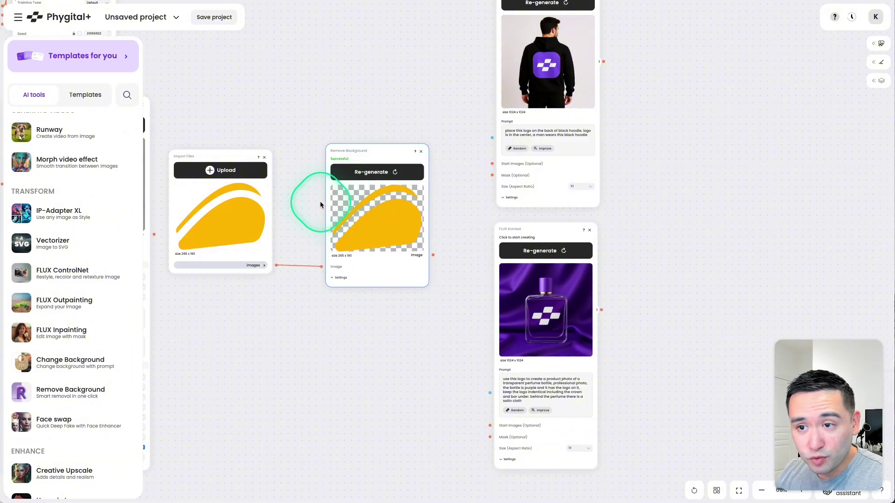
pyautogui.click(246, 210)
pyautogui.click(434, 234)
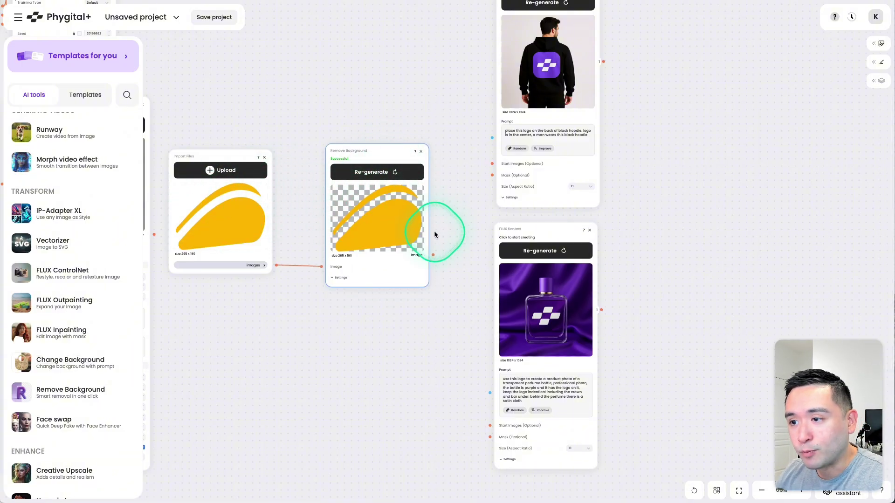
pyautogui.scroll(1, 435, 265)
# Connect the cut-out logo to both the hoodie and perfume FLUX Kontext nodes
pyautogui.moveTo(434, 255); pyautogui.dragTo(453, 210)
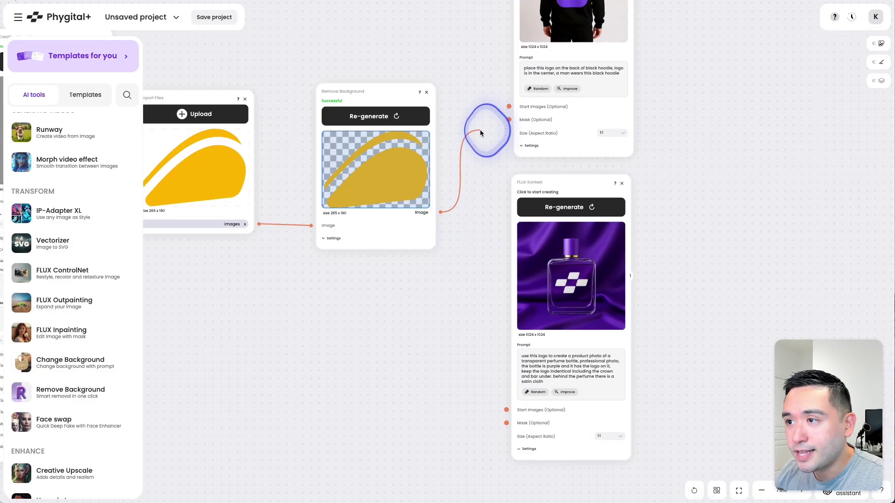
pyautogui.moveTo(509, 107); pyautogui.dragTo(509, 106)
pyautogui.moveTo(440, 212); pyautogui.dragTo(468, 376)
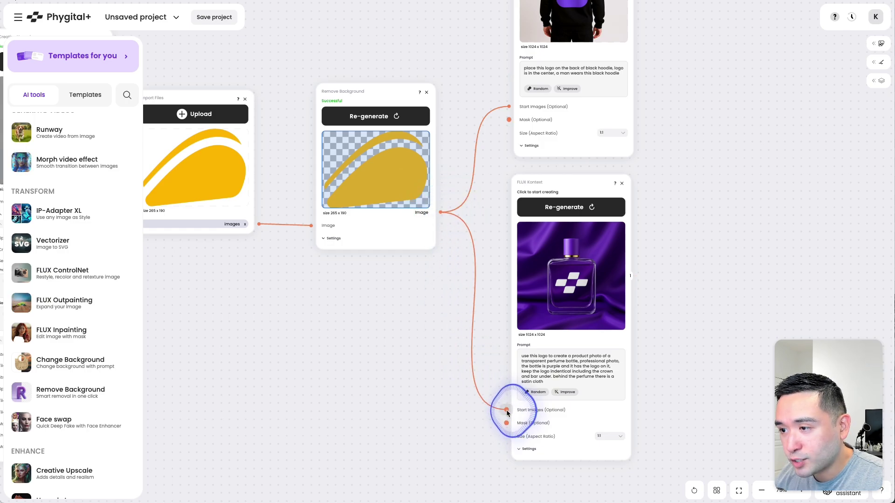
pyautogui.moveTo(506, 410); pyautogui.dragTo(506, 409)
pyautogui.scroll(3, 631, 297)
pyautogui.hscroll(2, 631, 298)
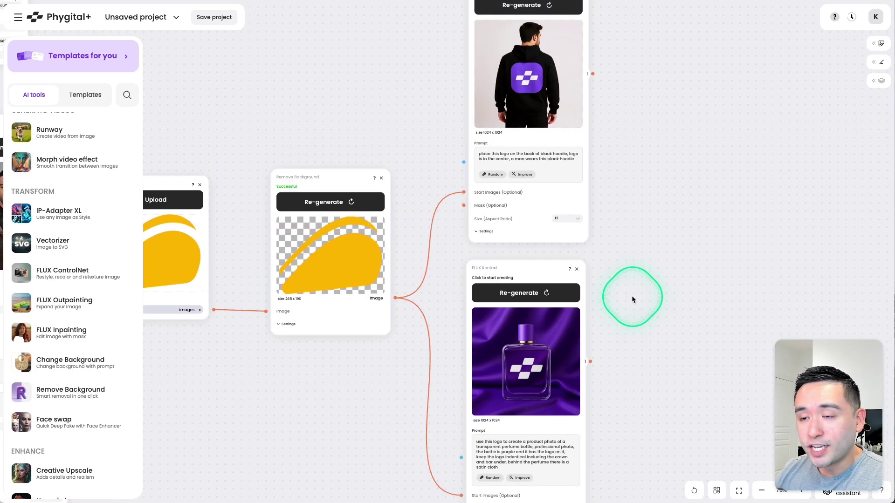
pyautogui.scroll(1, 631, 295)
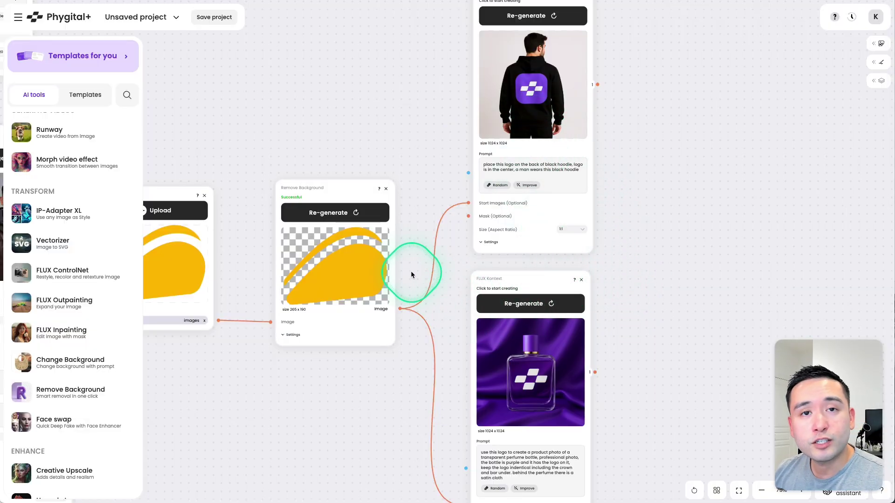
pyautogui.scroll(2, 606, 85)
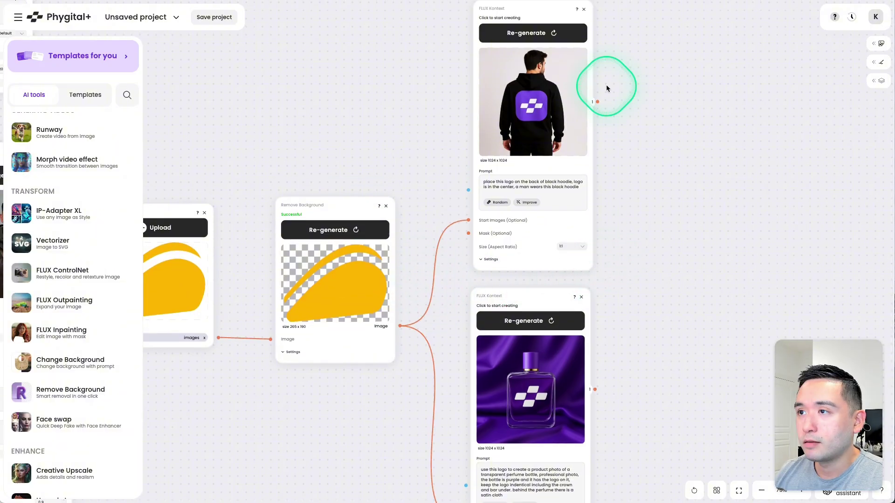
# Re-generate the hoodie FLUX Kontext mockup with the cut-out logo
pyautogui.click(545, 34)
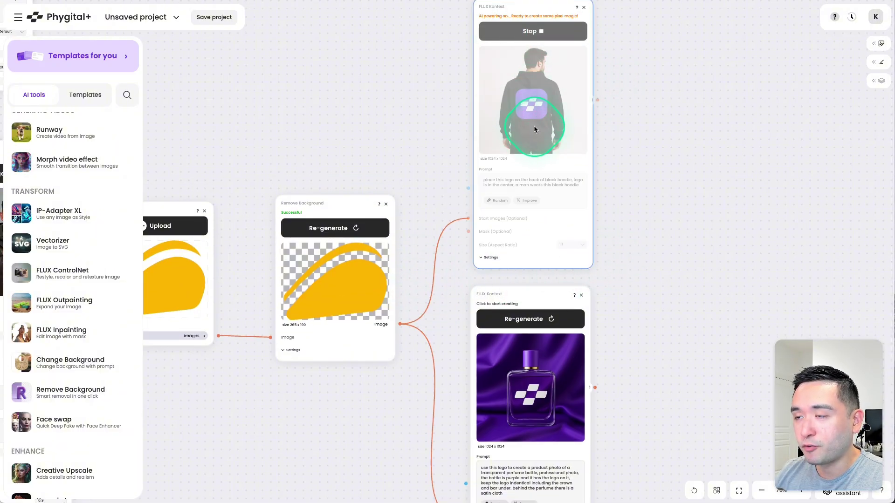
pyautogui.scroll(-5, 534, 125)
pyautogui.scroll(-8, 536, 124)
# Re-generate the perfume-bottle mockup and review both logo results once finished
pyautogui.click(539, 176)
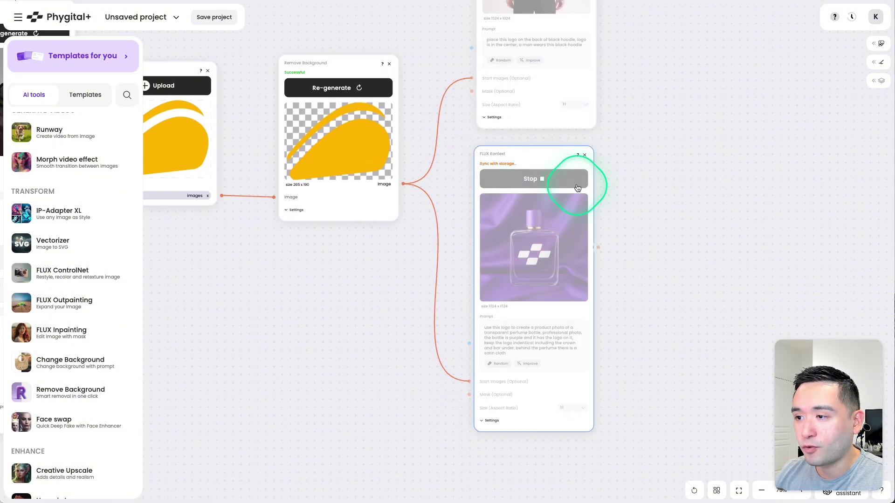
pyautogui.scroll(4, 595, 191)
pyautogui.scroll(3, 606, 185)
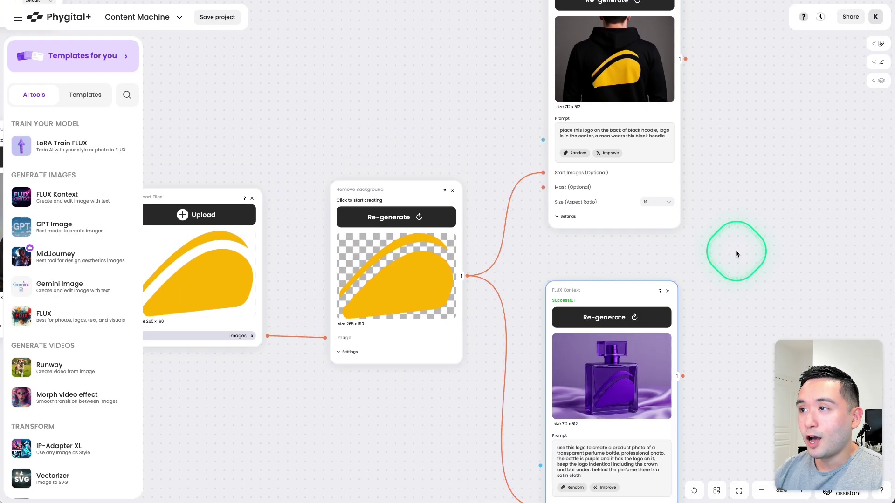
pyautogui.scroll(2, 741, 251)
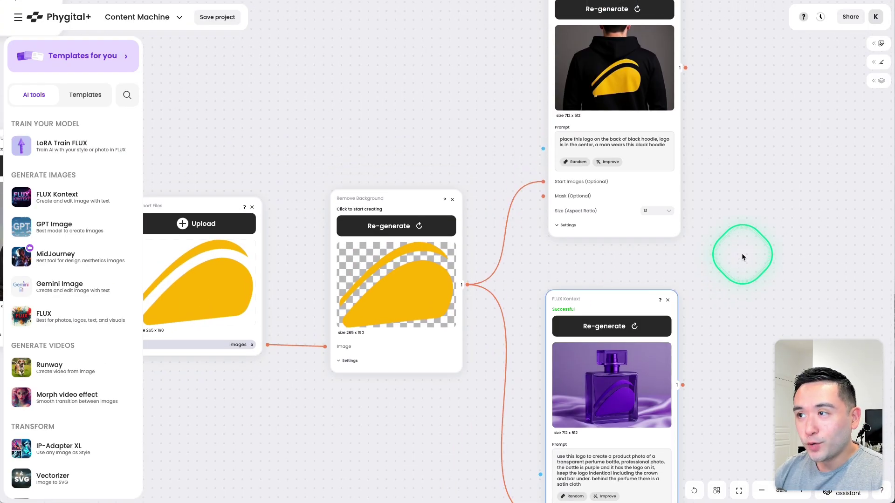
pyautogui.moveTo(635, 132)
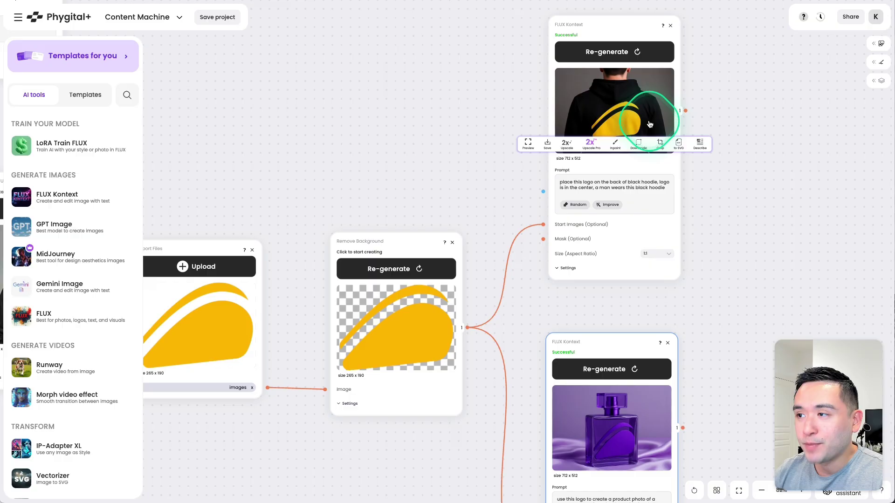
pyautogui.scroll(-4, 669, 178)
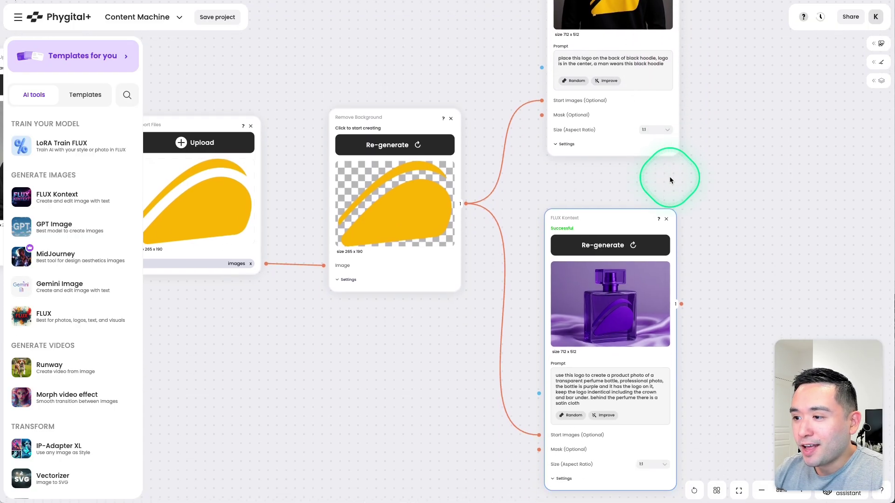
pyautogui.moveTo(653, 279)
pyautogui.scroll(-2, 643, 252)
pyautogui.scroll(5, 639, 224)
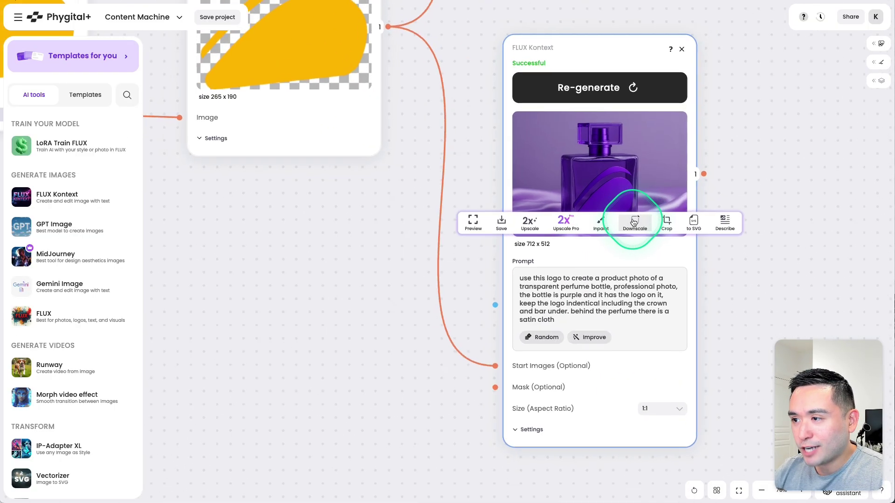
pyautogui.scroll(1, 631, 213)
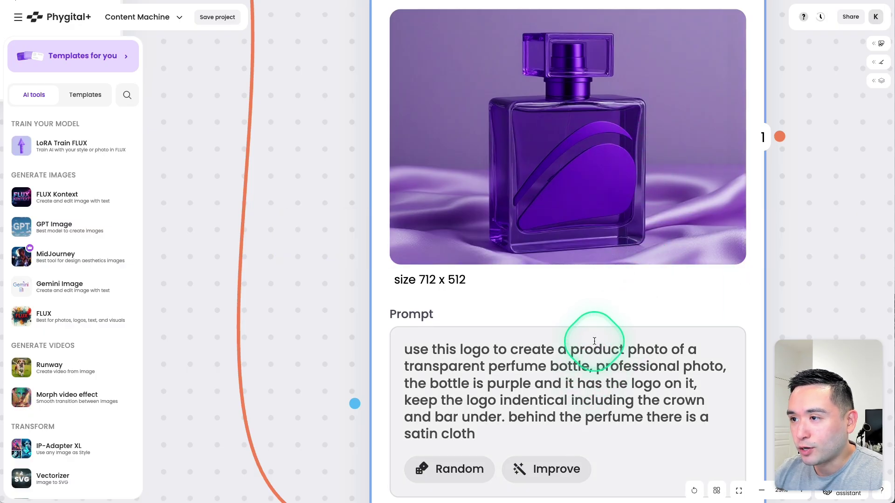
pyautogui.scroll(-5, 623, 317)
pyautogui.scroll(2, 587, 296)
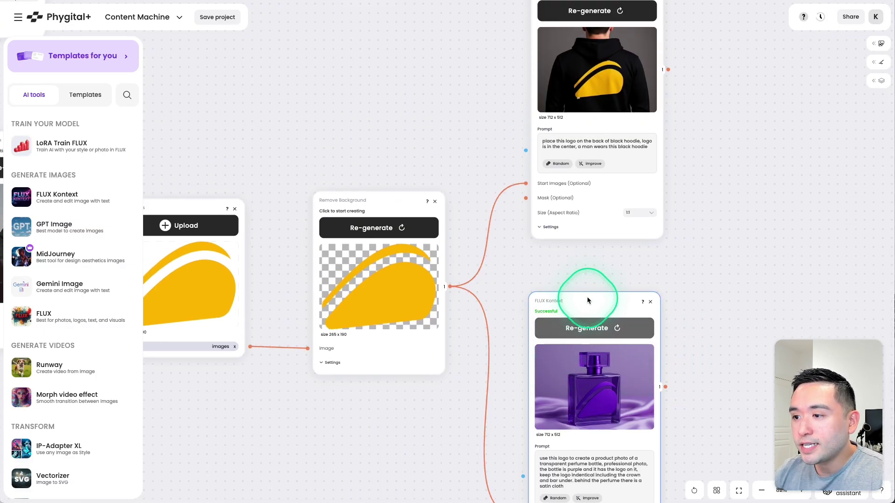
pyautogui.scroll(3, 620, 181)
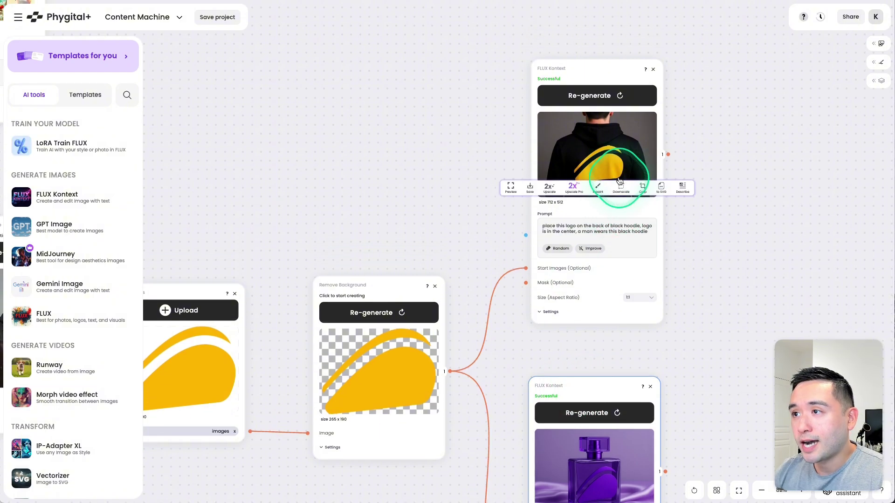
pyautogui.scroll(-1, 634, 194)
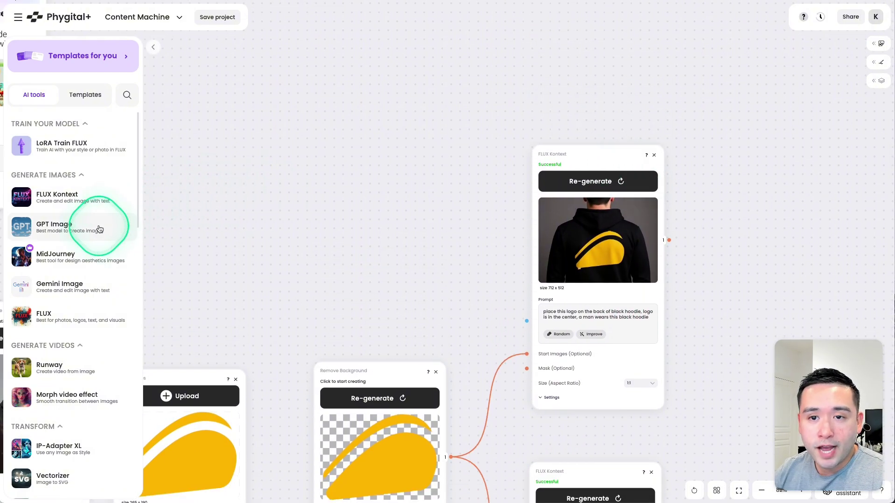
# Add GPT Image and Gemini Image nodes, arrange them, and wire the cut-out logo into GPT Image
pyautogui.click(82, 229)
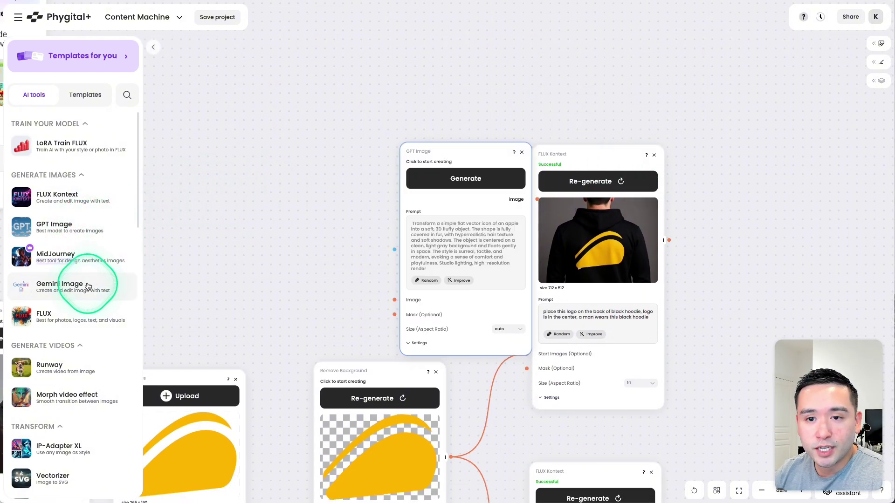
pyautogui.click(82, 288)
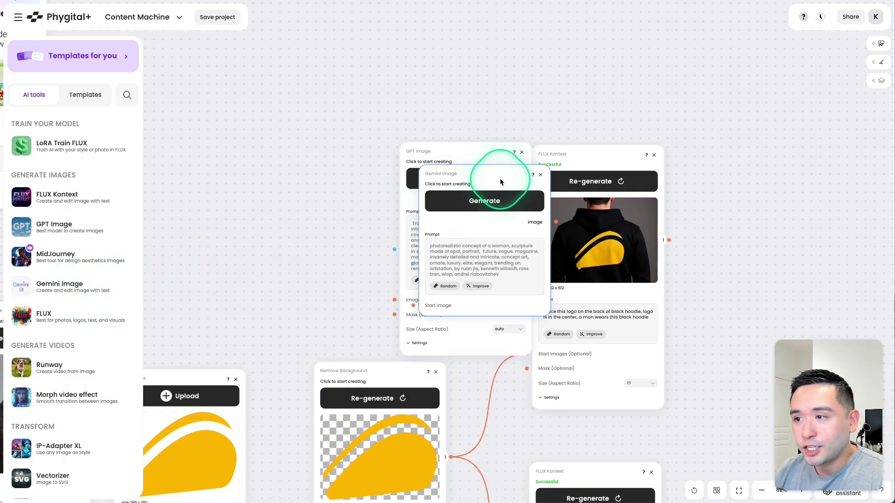
pyautogui.moveTo(500, 182); pyautogui.dragTo(338, 158)
pyautogui.moveTo(474, 155); pyautogui.dragTo(787, 165)
pyautogui.scroll(-2, 605, 261)
pyautogui.moveTo(451, 366); pyautogui.dragTo(708, 218)
pyautogui.tripleClick(578, 223)
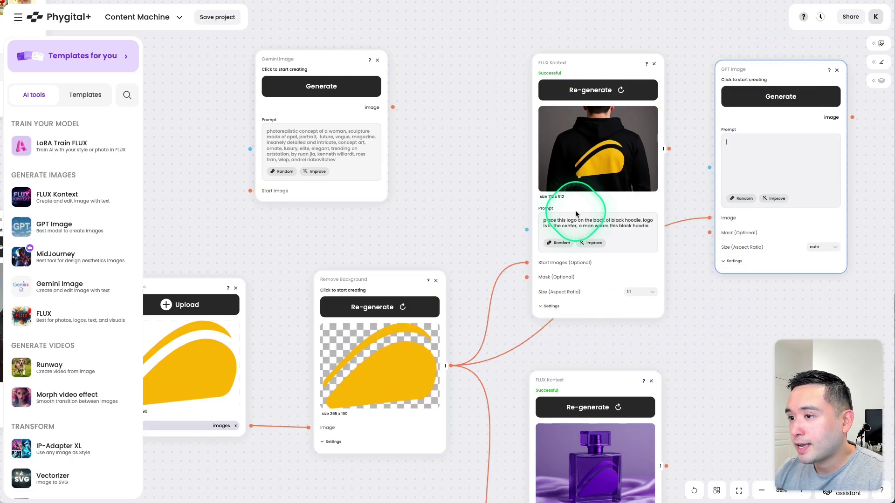
# Copy the FLUX Kontext hoodie prompt into GPT Image's prompt field
pyautogui.hotkey('ctrl', 'c')
pyautogui.click(770, 148)
pyautogui.hotkey('ctrl', 'a')
pyautogui.hotkey('ctrl', 'v')
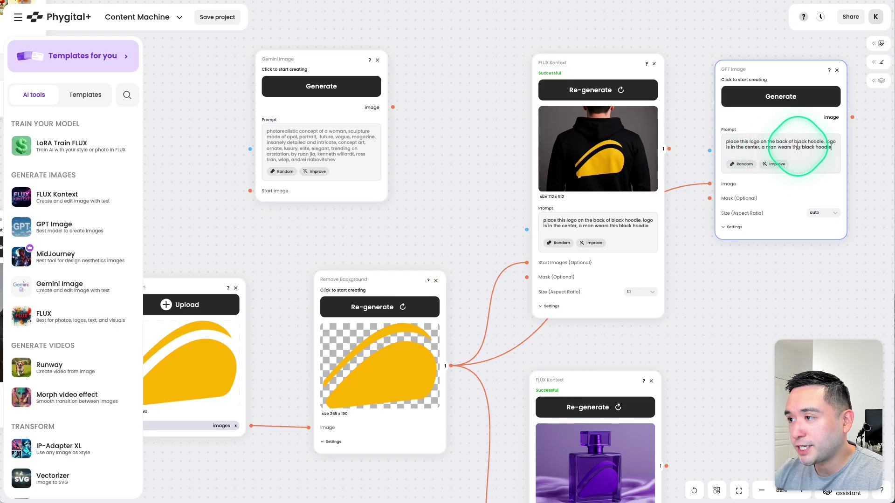
# Move the Gemini Image node up near the GPT Image node
pyautogui.moveTo(284, 57); pyautogui.dragTo(749, 266)
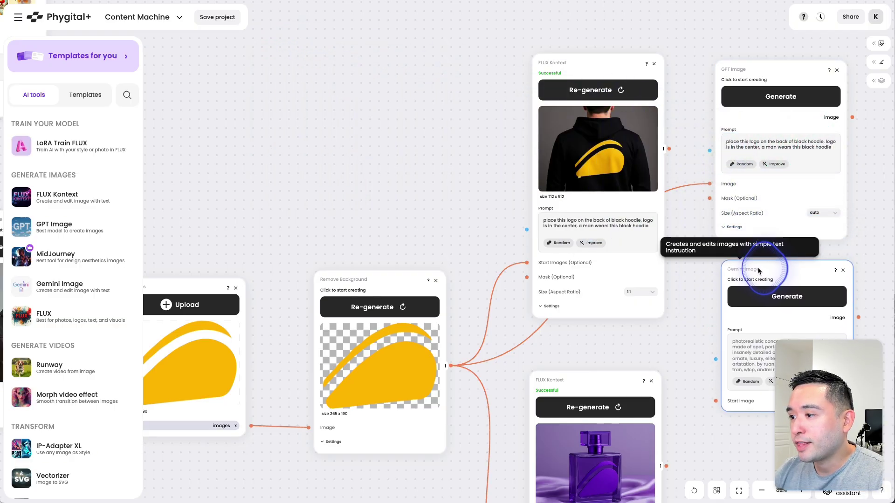
pyautogui.scroll(-3, 525, 290)
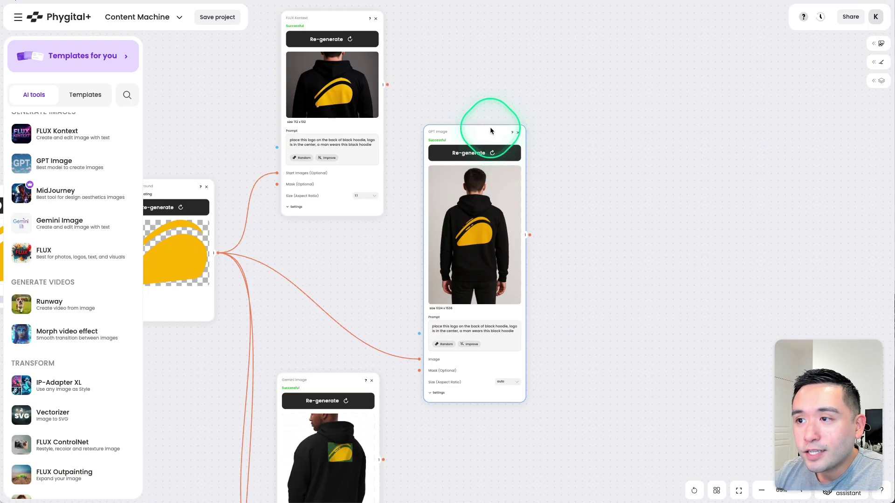
pyautogui.moveTo(483, 129); pyautogui.dragTo(488, 114)
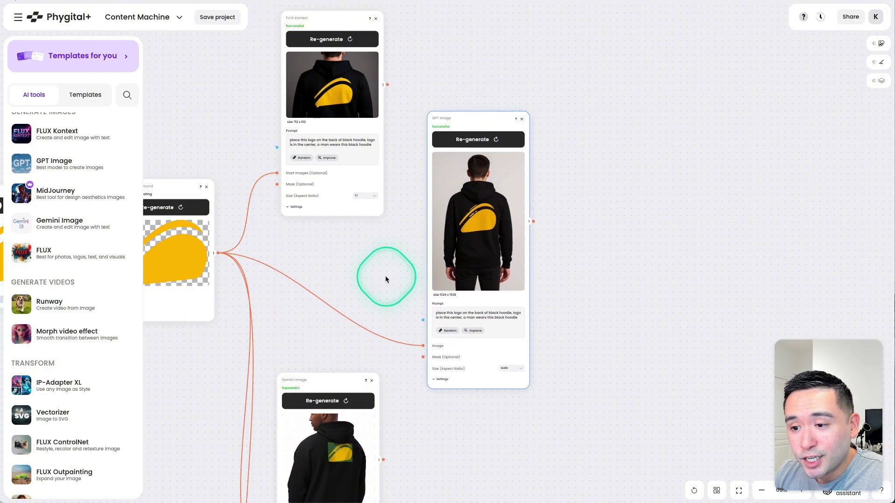
pyautogui.scroll(-3, 325, 344)
pyautogui.moveTo(314, 304); pyautogui.dragTo(317, 244)
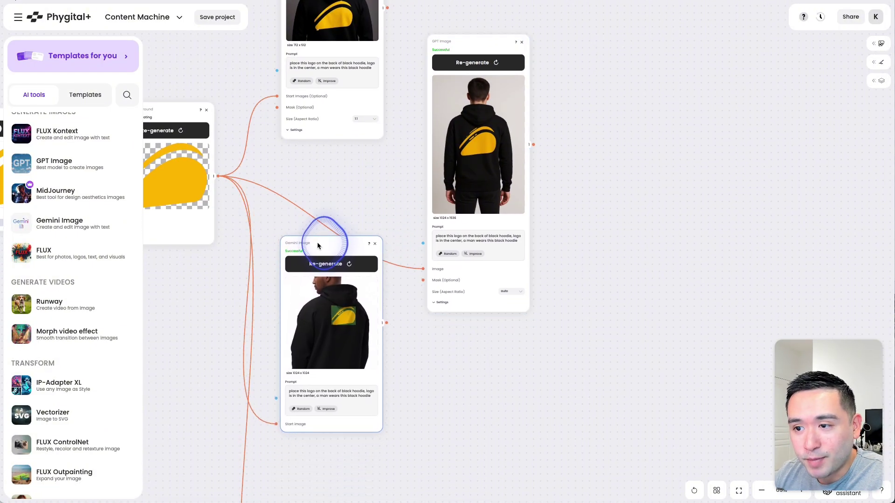
# Review the GPT Image 1024 x 1536 and Gemini Image 1024 x 1024 hoodie mockups
pyautogui.scroll(5, 329, 252)
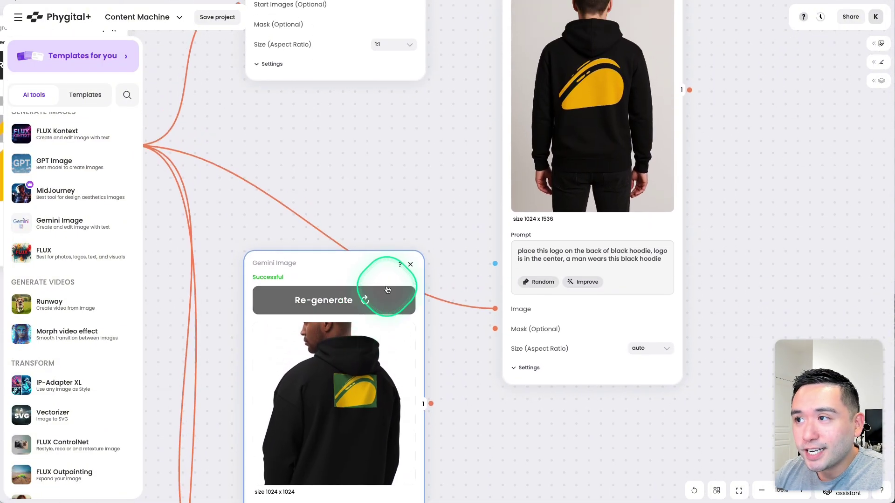
pyautogui.scroll(4, 430, 289)
pyautogui.moveTo(525, 220)
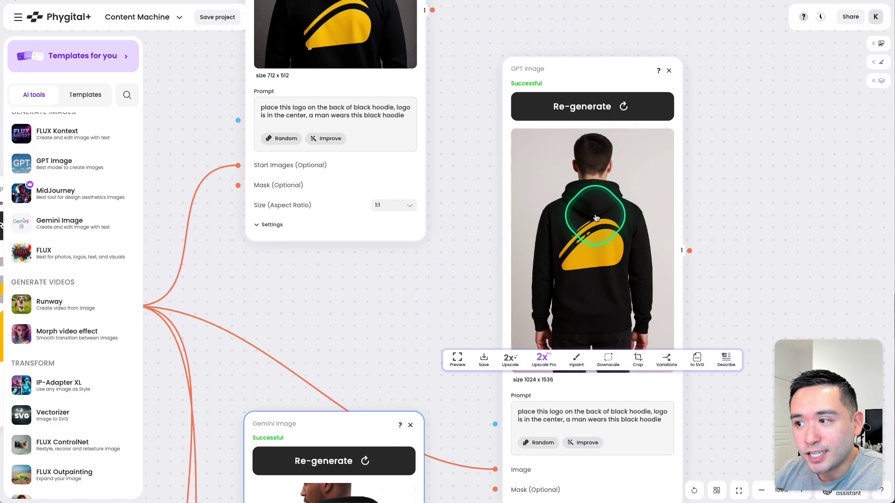
pyautogui.scroll(7, 597, 240)
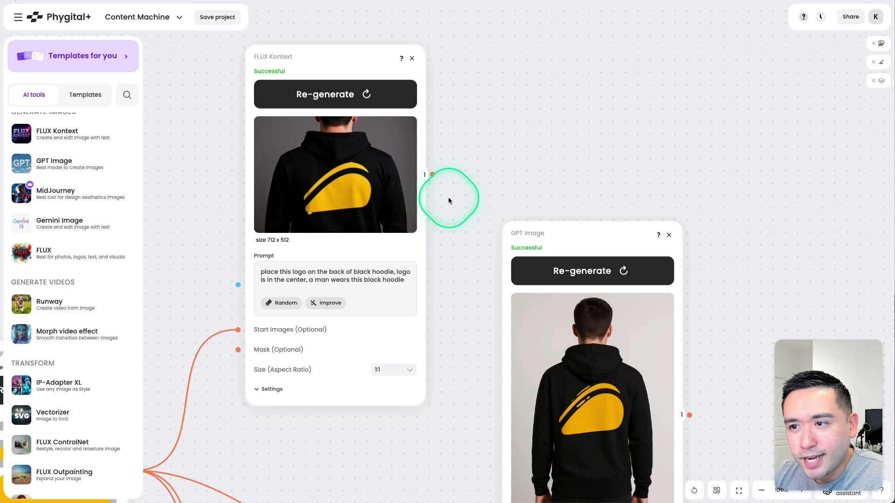
pyautogui.scroll(-4, 515, 194)
pyautogui.moveTo(600, 206)
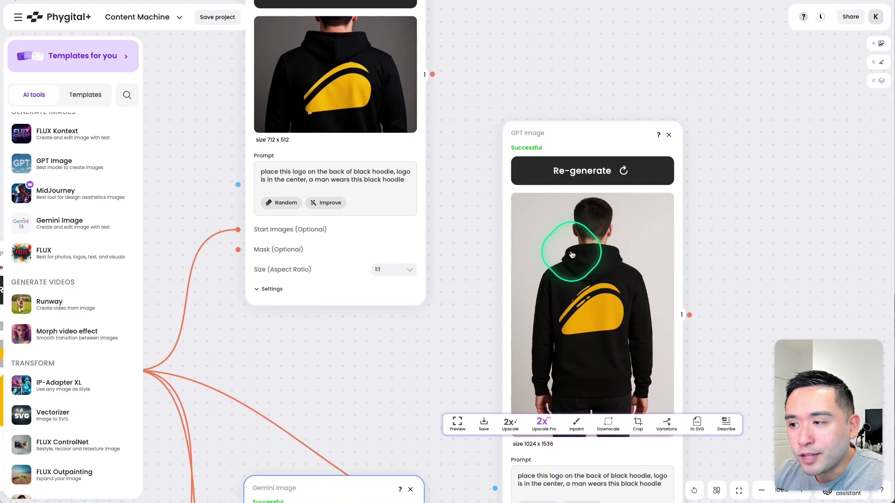
pyautogui.scroll(-8, 629, 247)
pyautogui.scroll(-4, 573, 257)
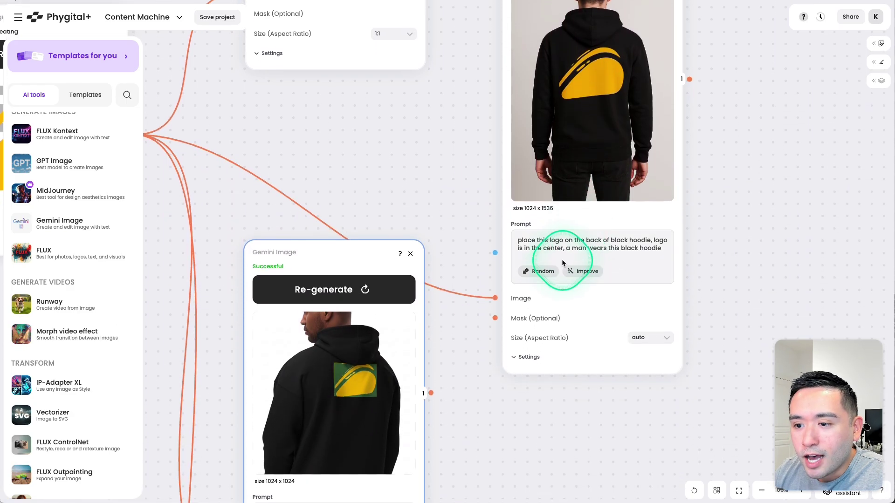
pyautogui.moveTo(346, 359)
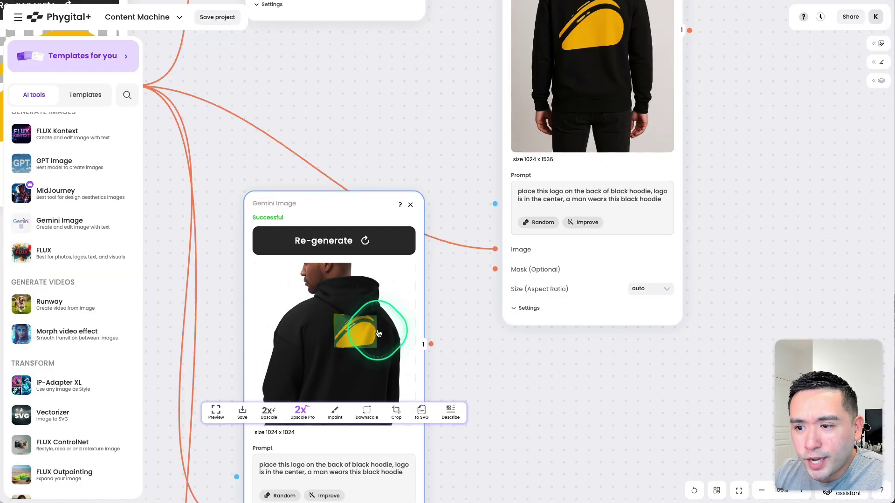
pyautogui.scroll(-5, 405, 200)
pyautogui.scroll(3, 410, 197)
pyautogui.scroll(2, 523, 120)
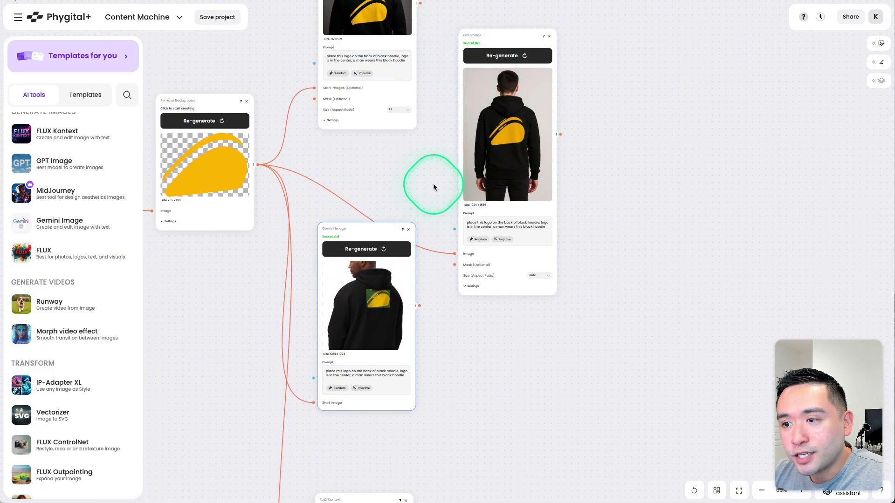
pyautogui.moveTo(473, 181)
pyautogui.scroll(2, 473, 181)
pyautogui.scroll(2, 495, 183)
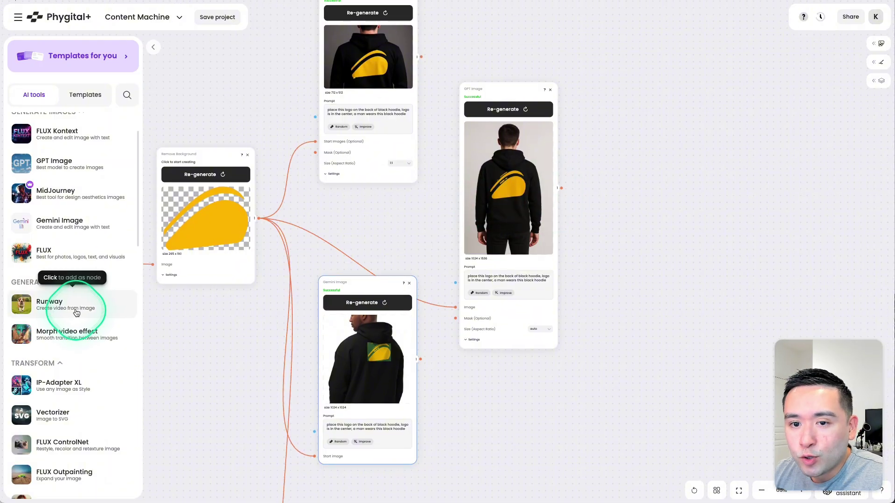
# Add a Runway video node and place it to the right of the mockups
pyautogui.click(77, 313)
pyautogui.moveTo(451, 186); pyautogui.dragTo(703, 128)
pyautogui.moveTo(561, 188); pyautogui.dragTo(645, 172)
pyautogui.scroll(5, 717, 188)
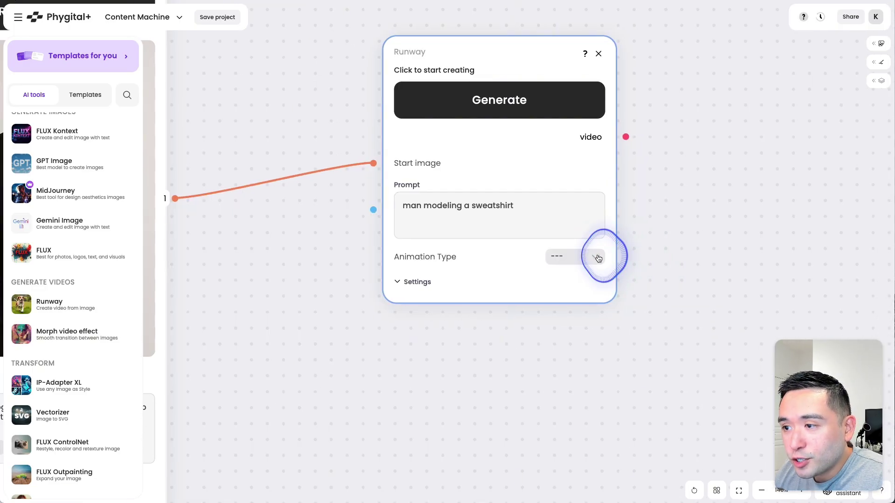
# Set Runway's animation to Zoom in (Camera Movement) and its version to Gen4 Turbo
pyautogui.click(598, 258)
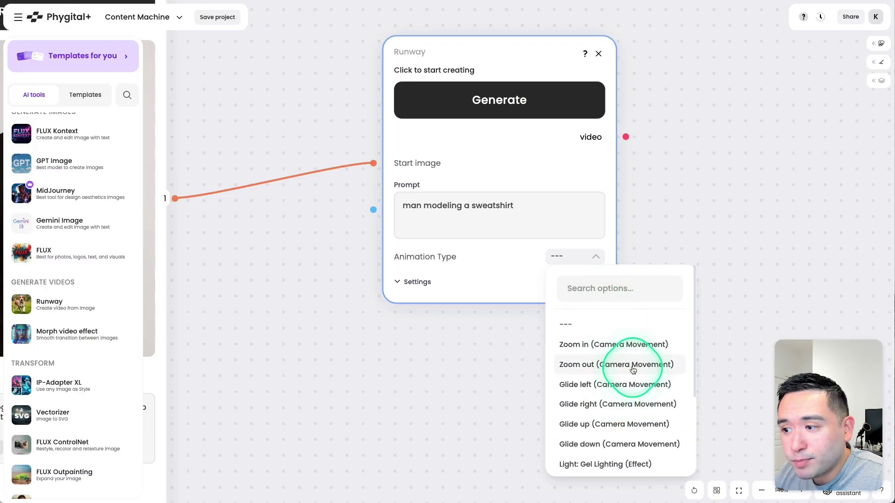
pyautogui.click(615, 345)
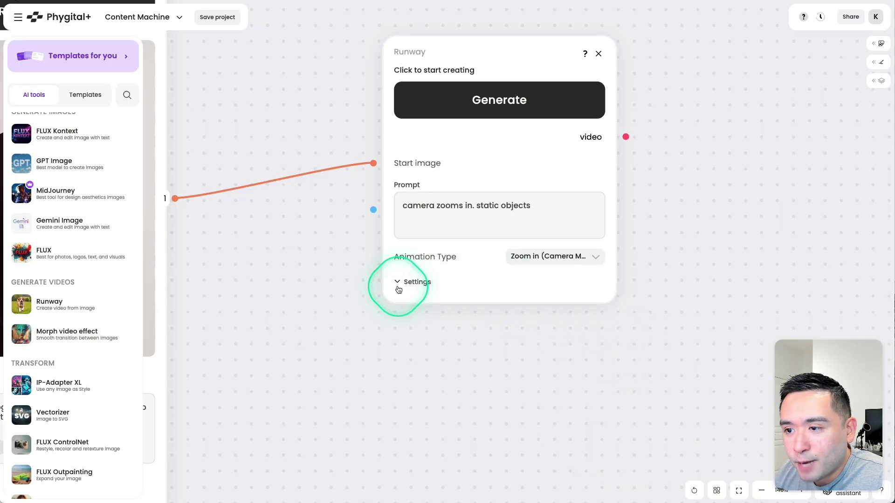
pyautogui.click(399, 289)
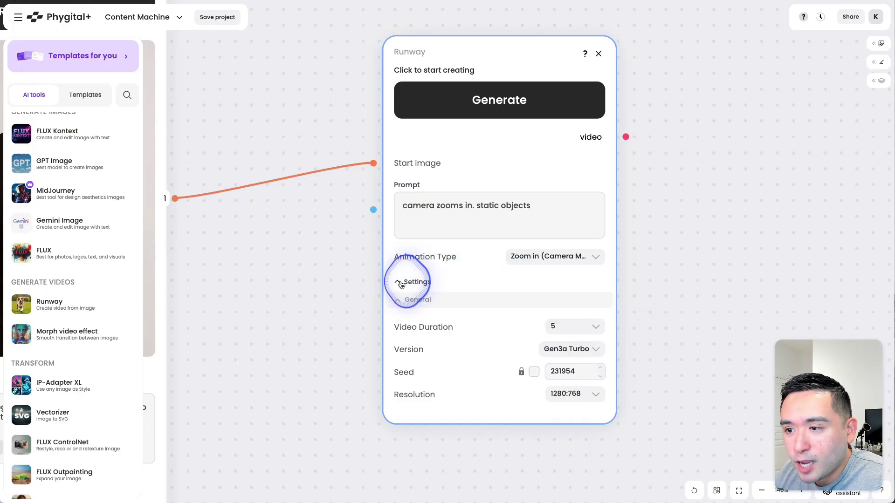
pyautogui.scroll(-1, 512, 303)
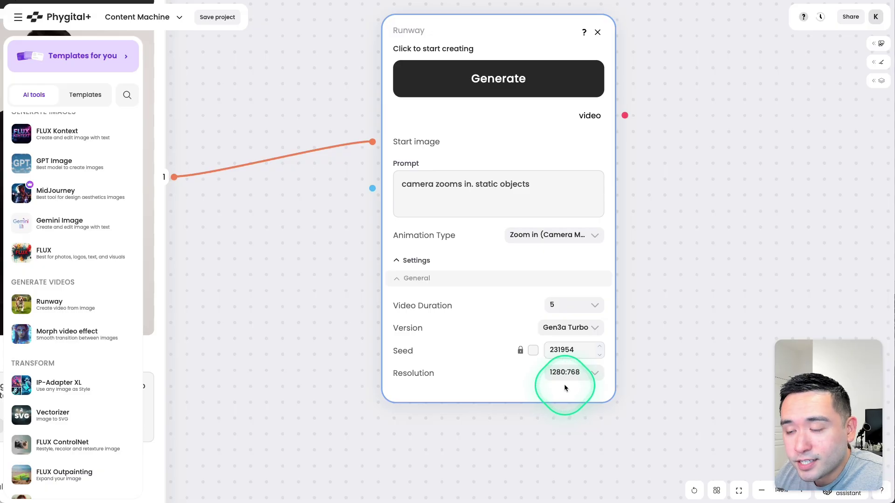
pyautogui.click(586, 322)
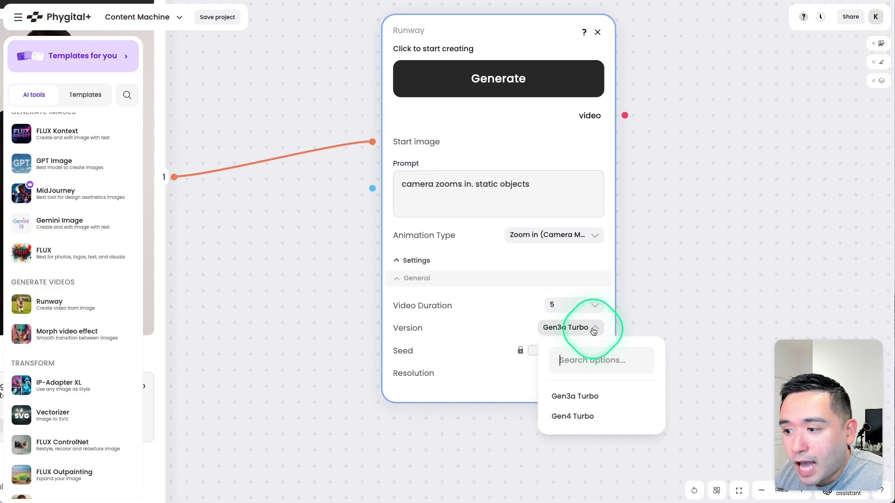
pyautogui.click(575, 415)
pyautogui.click(581, 365)
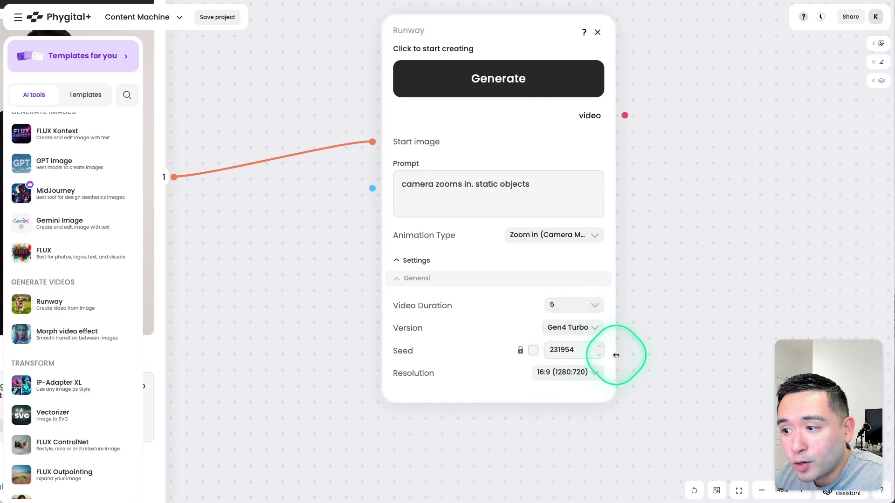
# Replace 'static objects' so the prompt reads 'camera zooms in. man modeling the sweatshirt.'
pyautogui.scroll(2, 592, 340)
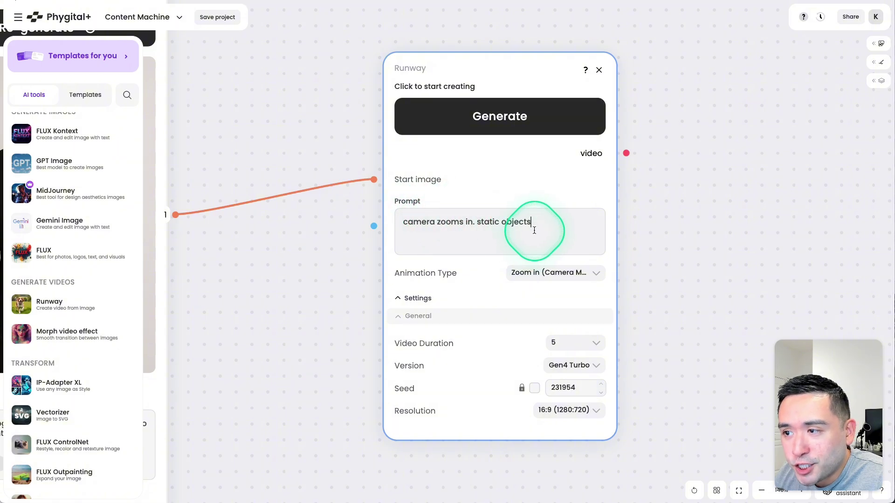
pyautogui.moveTo(538, 225); pyautogui.dragTo(481, 223)
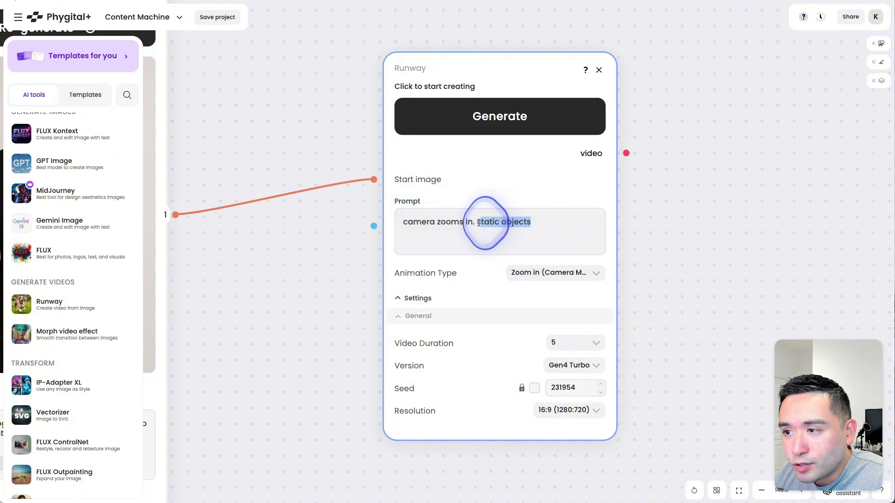
pyautogui.hotkey('ctrl', 'v')
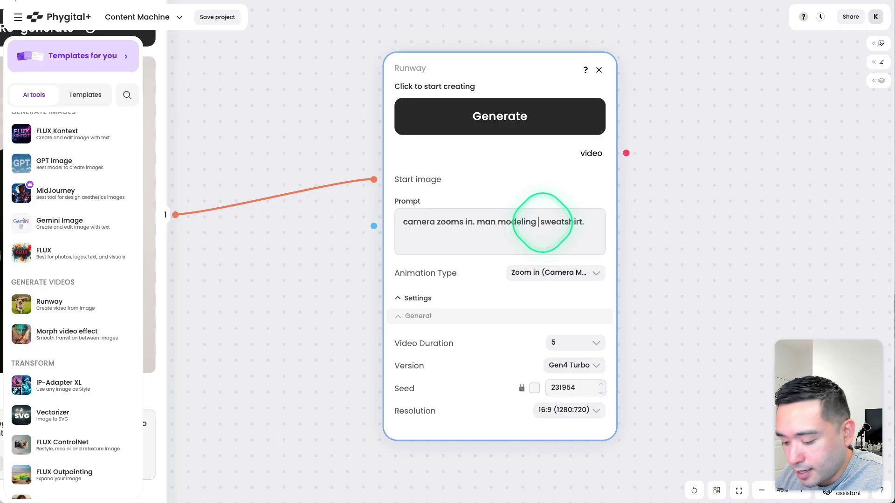
# Generate the 5-second 1280 x 720 Runway zoom-in video of the man in the logo hoodie
pyautogui.click(518, 114)
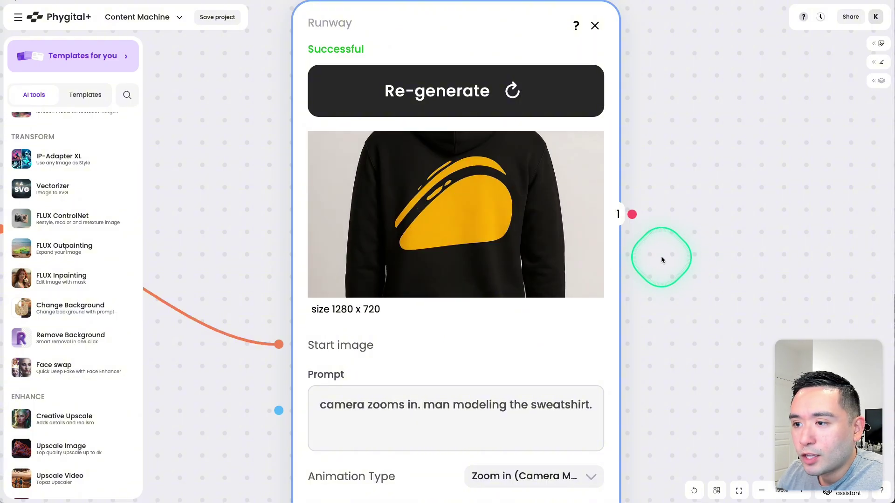
pyautogui.scroll(-3, 637, 251)
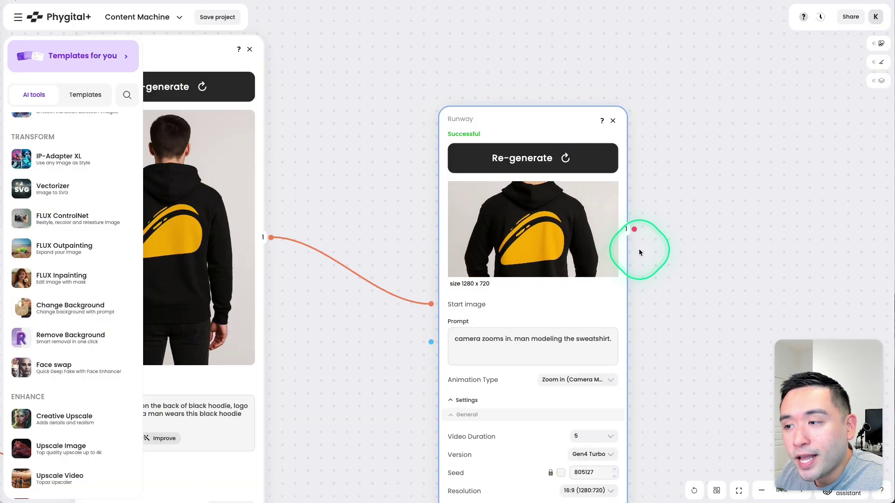
pyautogui.scroll(-2, 642, 248)
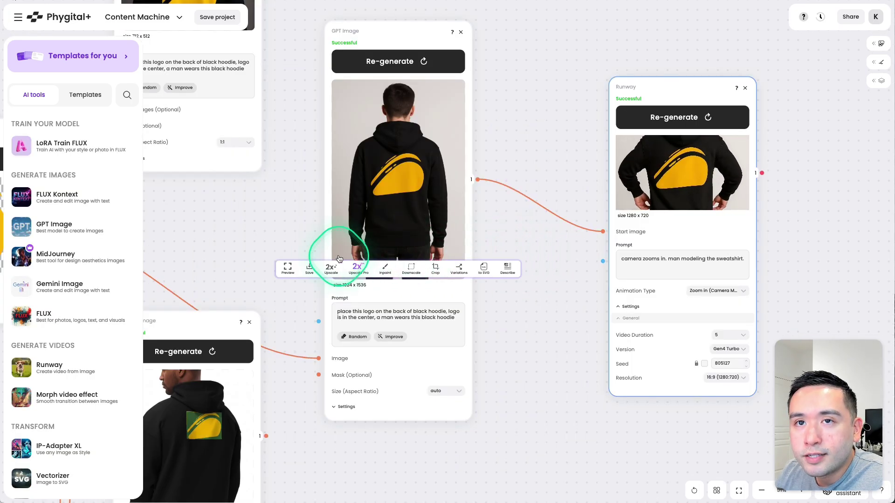
pyautogui.hscroll(-3, 212, 196)
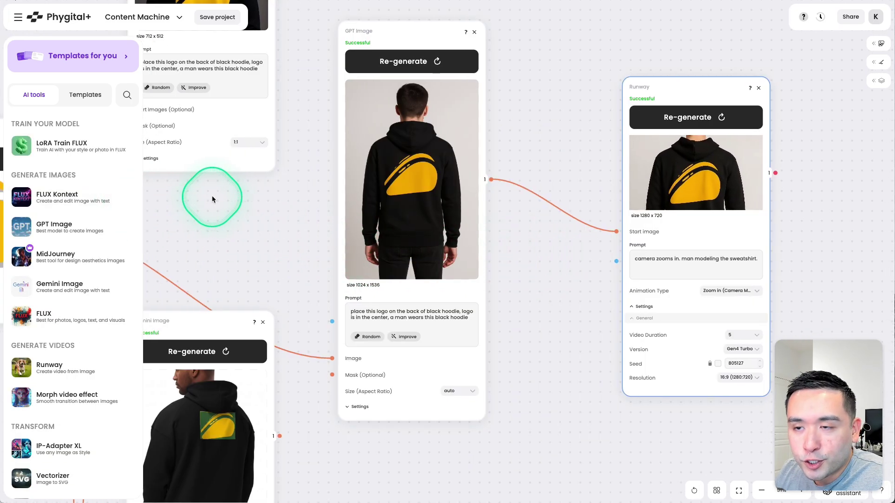
pyautogui.scroll(-5, 211, 195)
# Scroll through the AI tools sidebar to browse the available tools
pyautogui.hscroll(-3, 215, 196)
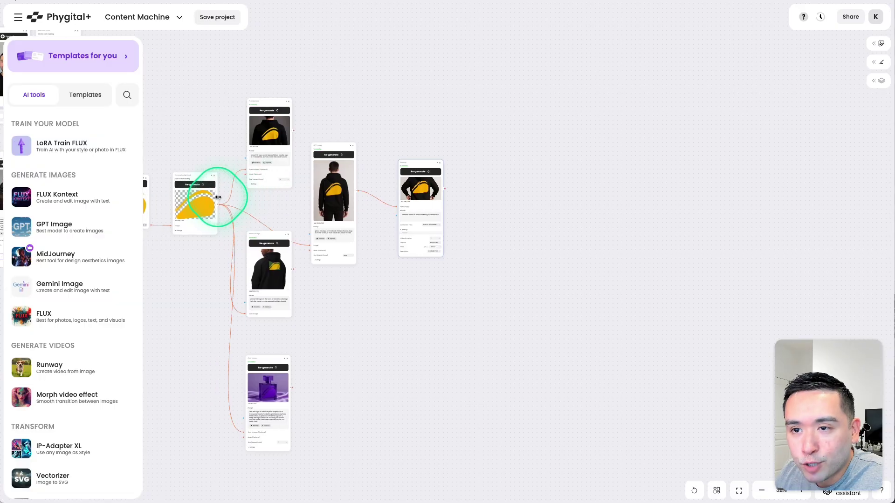
pyautogui.hscroll(-4, 214, 196)
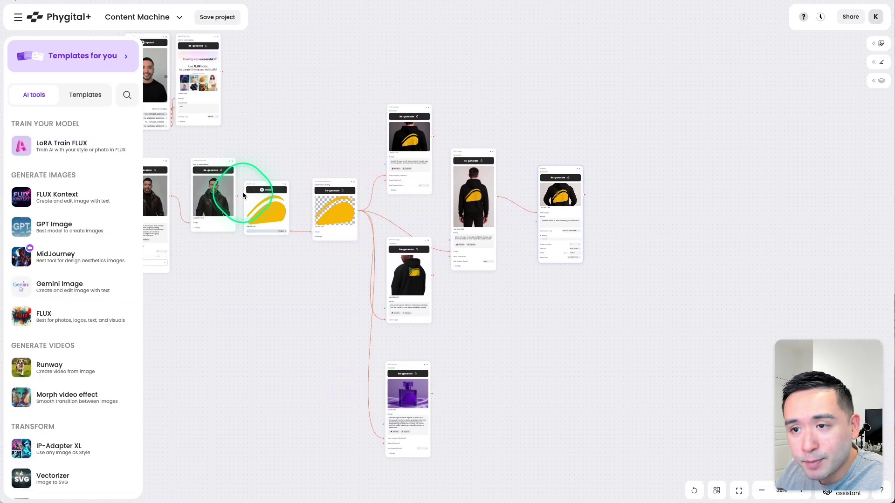
pyautogui.scroll(3, 242, 192)
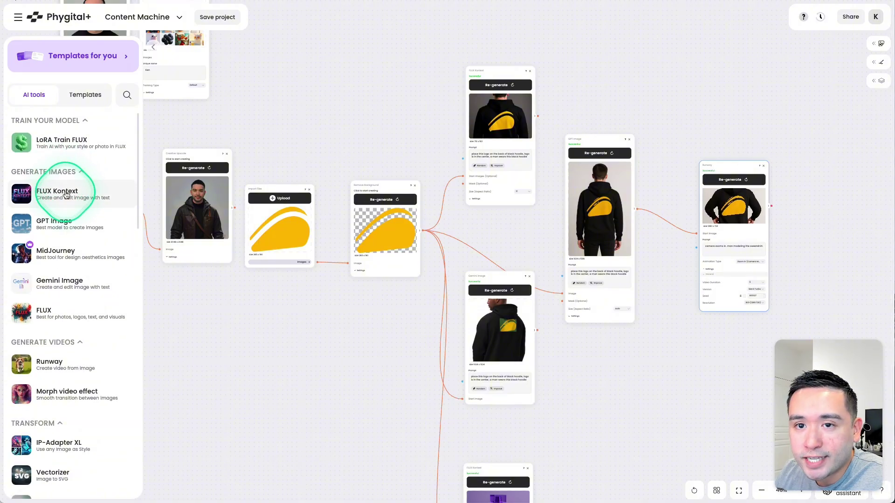
pyautogui.scroll(-4, 70, 207)
pyautogui.scroll(-2, 72, 282)
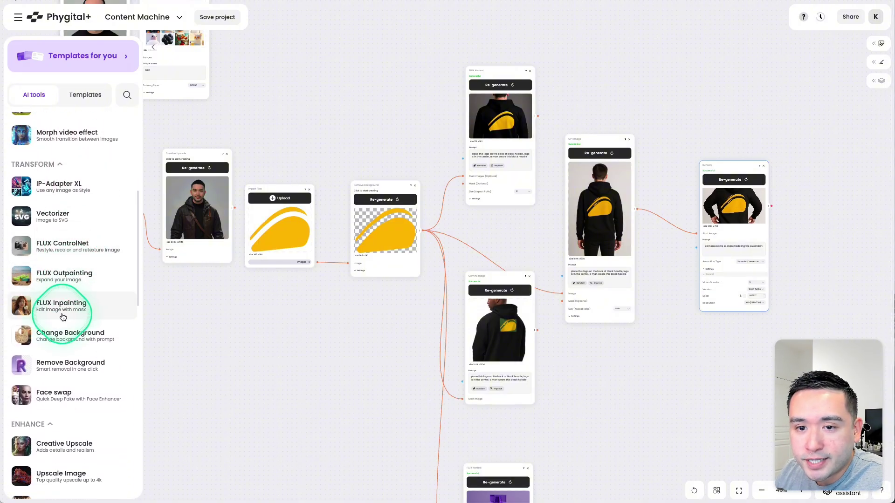
pyautogui.scroll(-4, 65, 298)
pyautogui.scroll(-1, 63, 310)
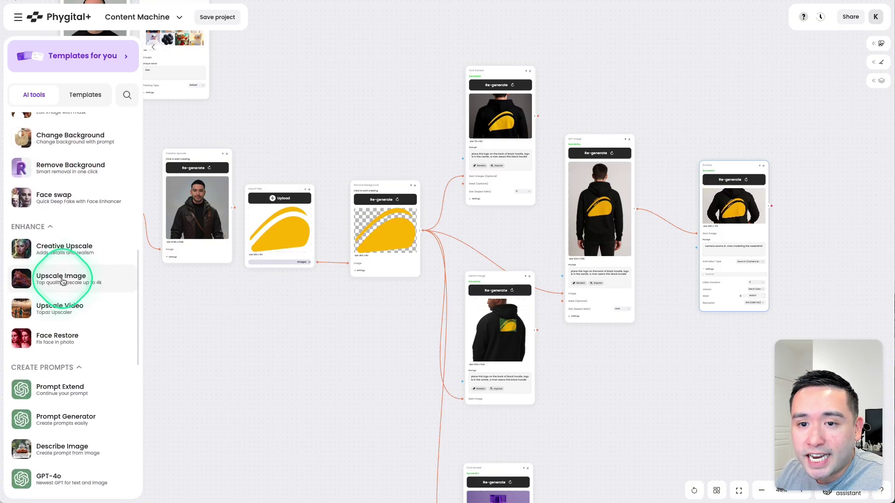
pyautogui.scroll(-3, 73, 282)
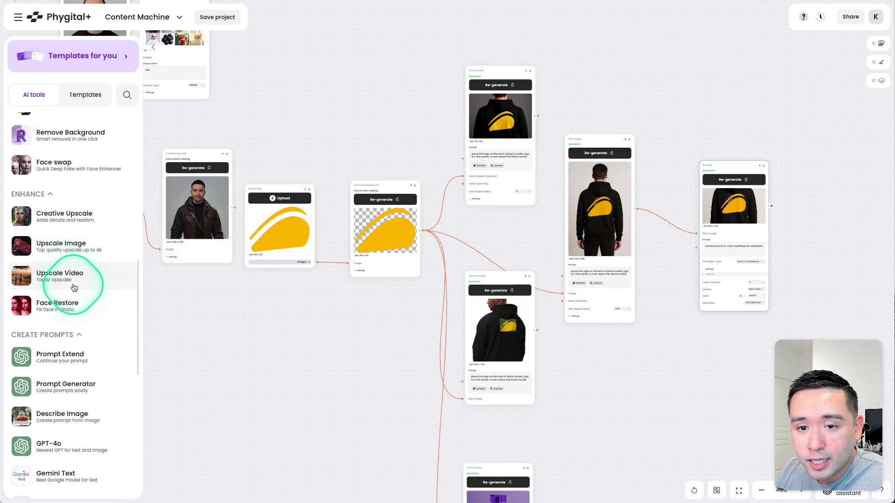
pyautogui.scroll(-5, 64, 275)
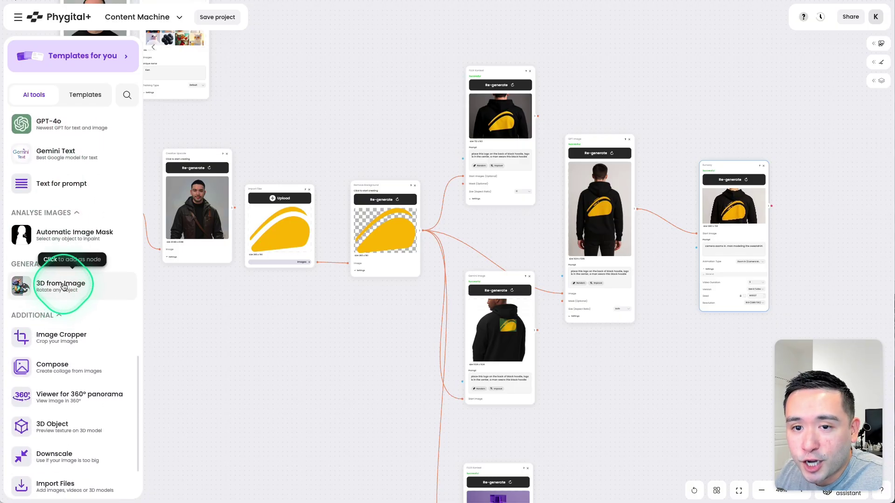
# Save the Content Machine project and open its project options
pyautogui.scroll(-1, 89, 287)
pyautogui.scroll(-2, 96, 278)
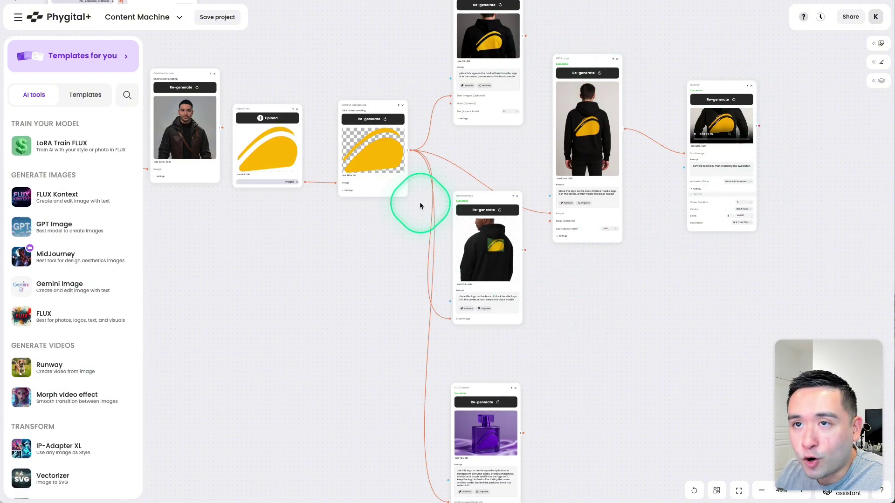
pyautogui.click(226, 17)
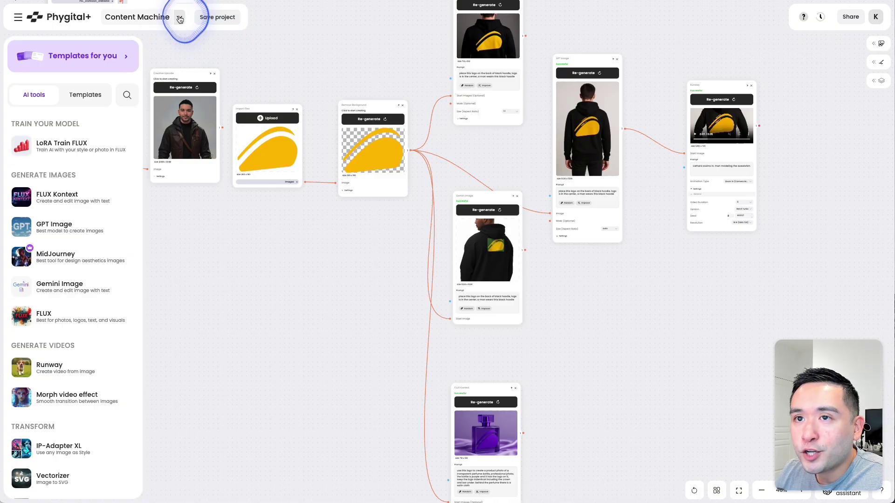
pyautogui.click(180, 18)
pyautogui.click(192, 49)
pyautogui.click(370, 131)
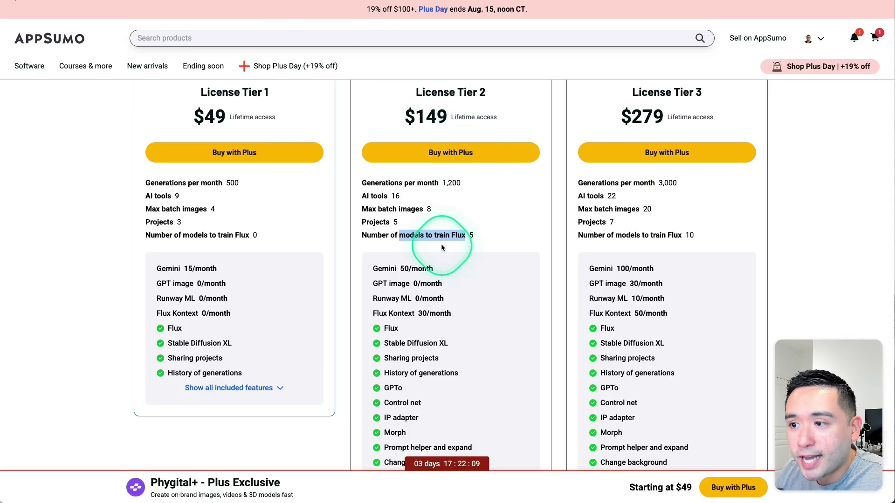
pyautogui.scroll(1, 280, 227)
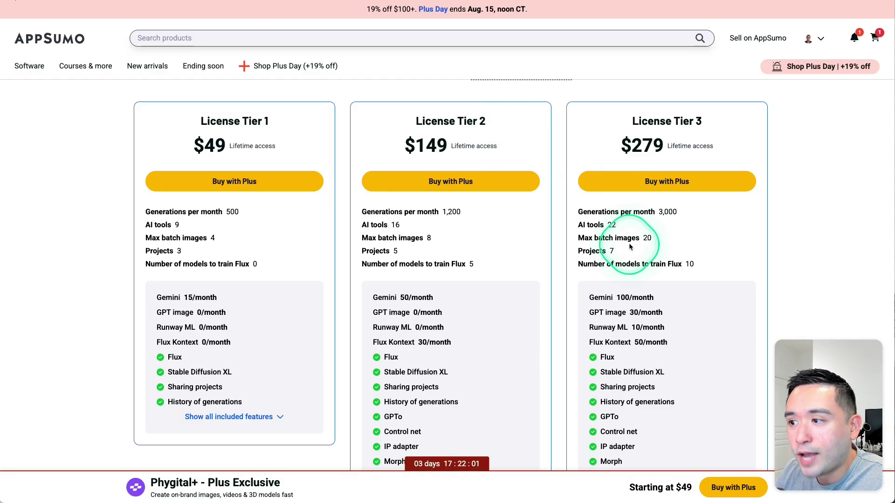
pyautogui.hotkey('ctrl', 'Tab')
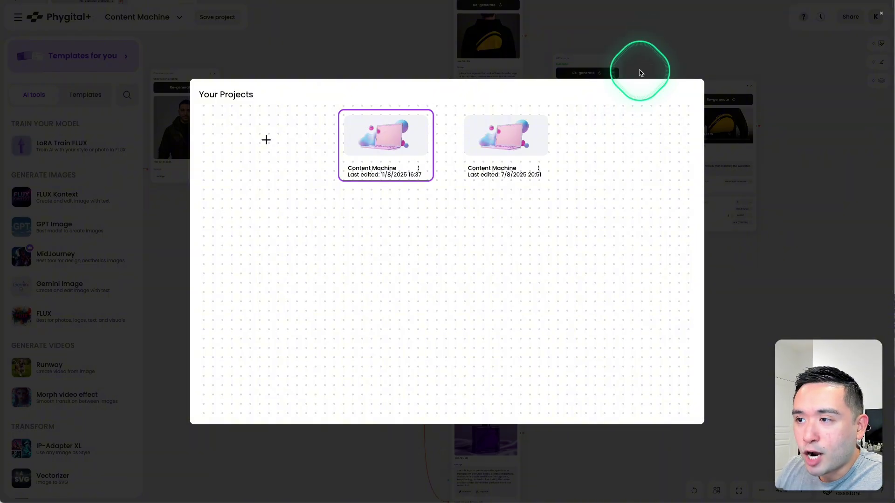
pyautogui.click(655, 48)
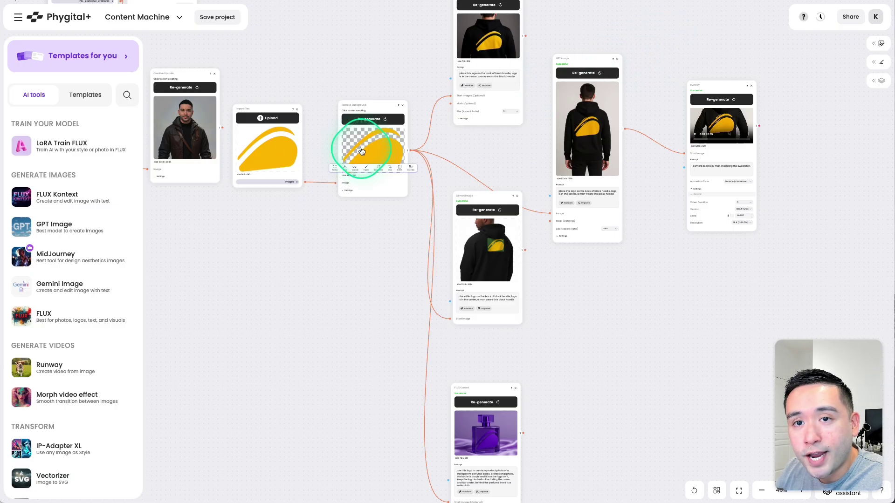
pyautogui.scroll(-2, 80, 235)
pyautogui.scroll(-1, 80, 236)
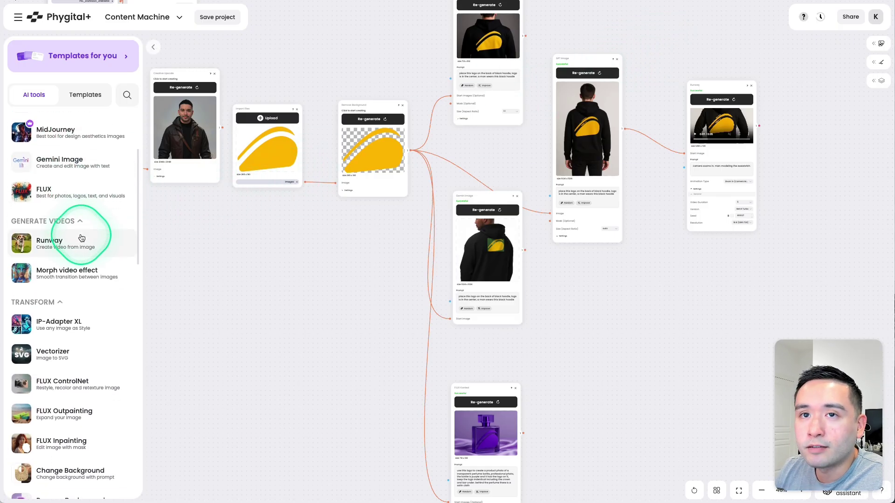